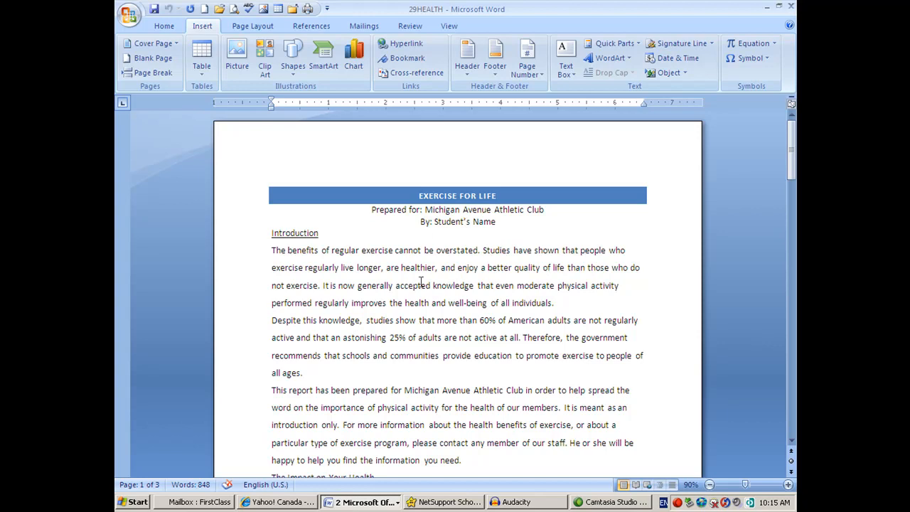
Look through the first page of the health report, from its title down to the table of section topics.
scroll(417, 293, down, 3)
scroll(417, 293, down, 2)
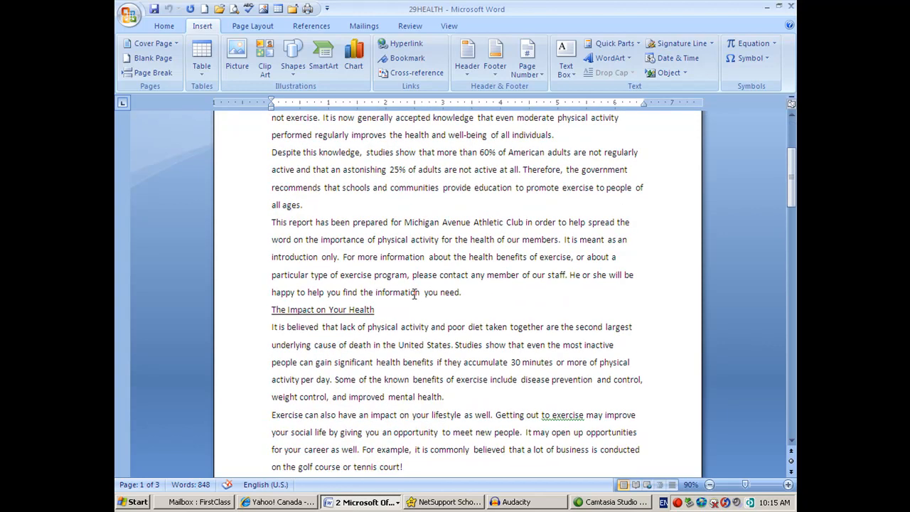
scroll(388, 300, down, 2)
scroll(388, 300, down, 2)
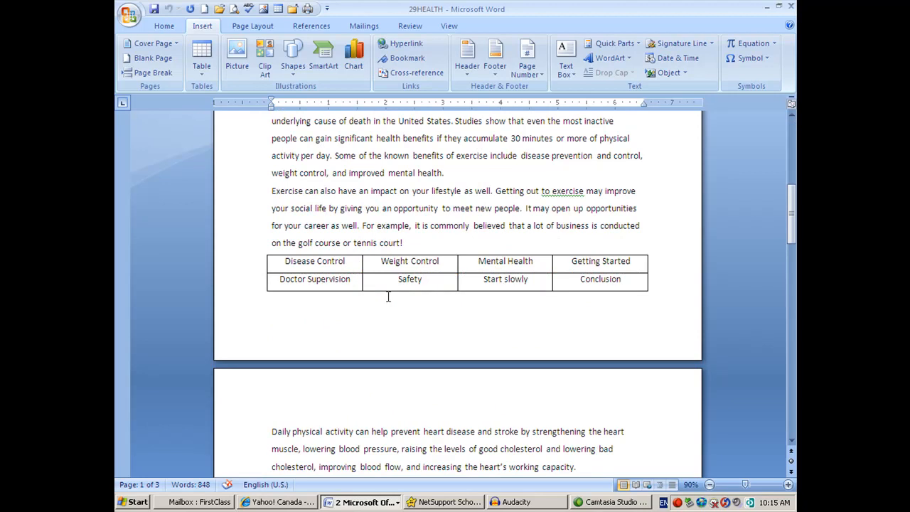
scroll(388, 297, up, 6)
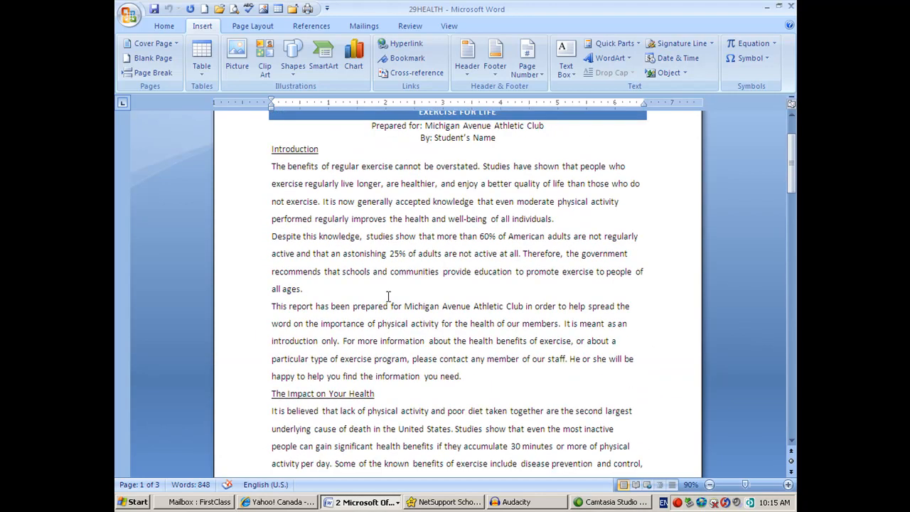
scroll(388, 296, up, 2)
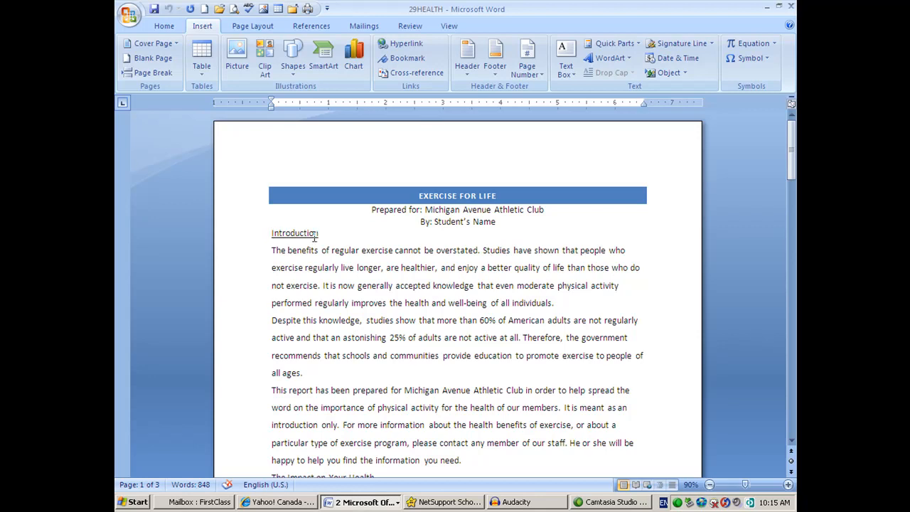
Check which places in this document are offered as hyperlink targets for the Introduction heading, without inserting a link.
click(256, 236)
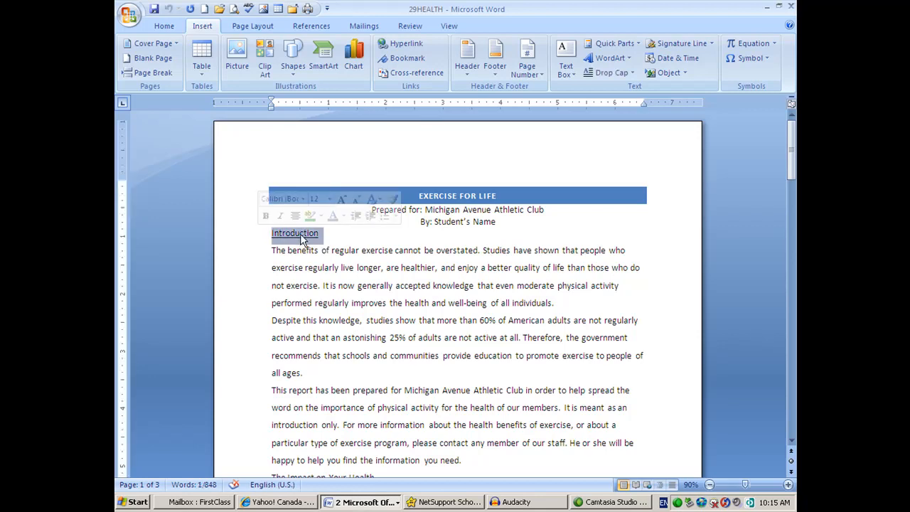
click(418, 45)
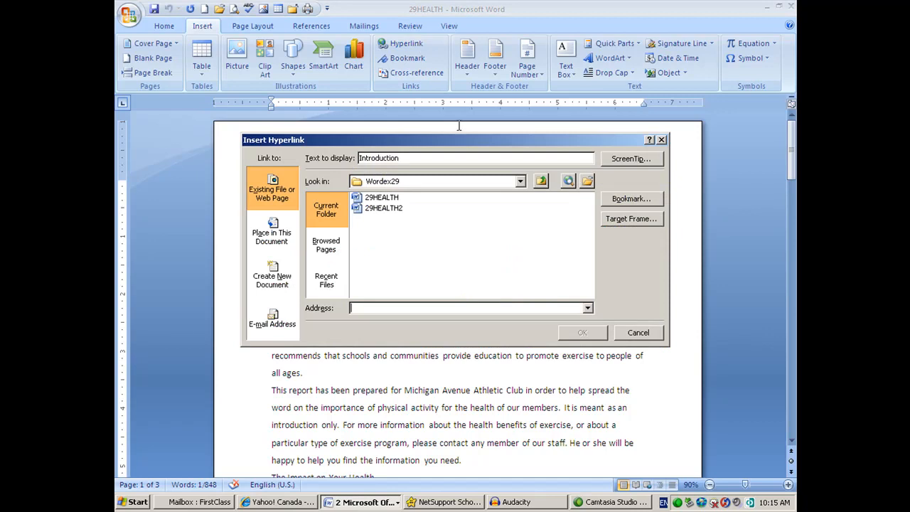
click(271, 235)
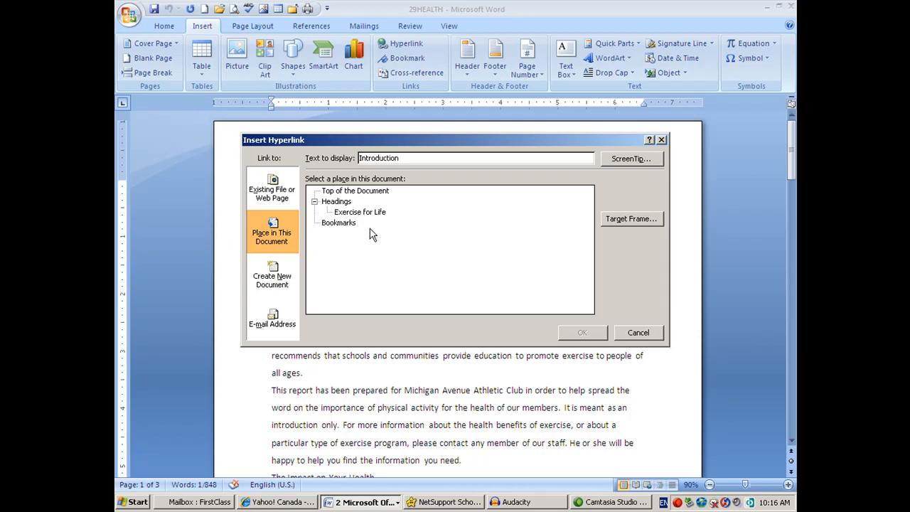
click(638, 335)
Compare the topics in the table at the end of page one with the section headings on page two.
scroll(341, 306, down, 6)
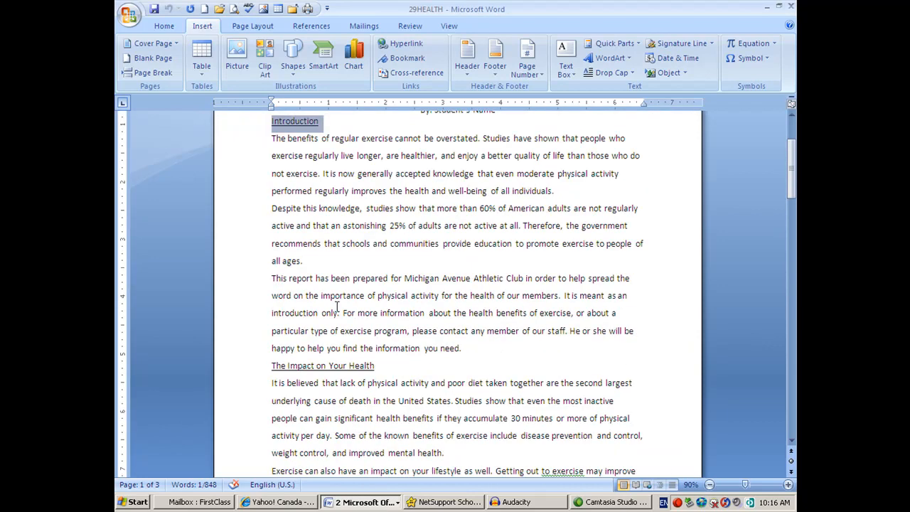
scroll(335, 306, down, 1)
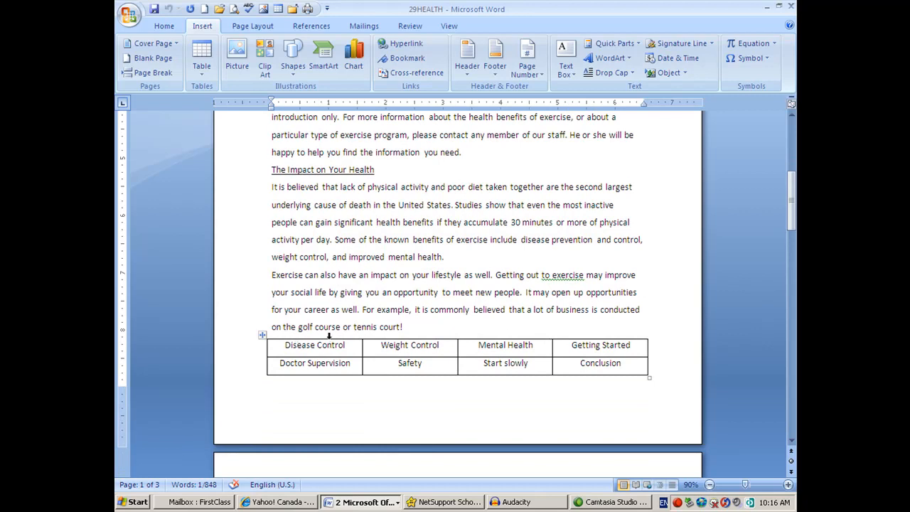
scroll(329, 336, down, 3)
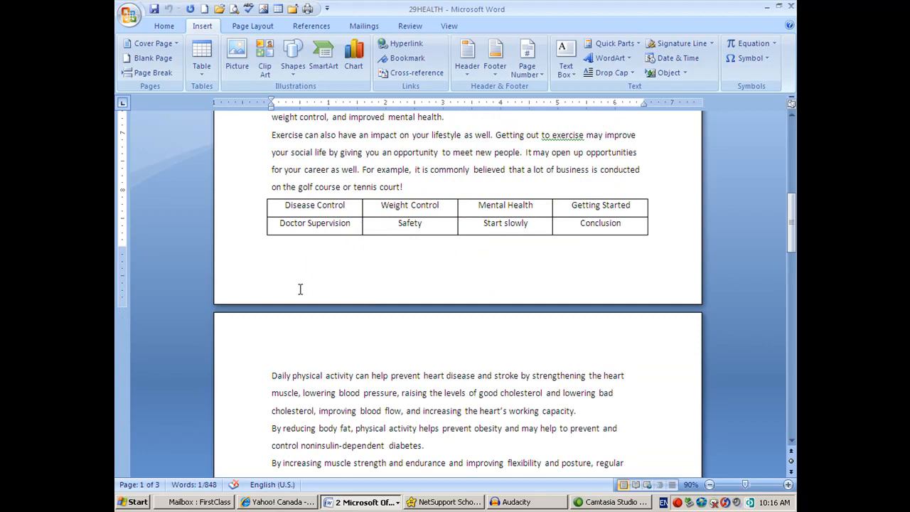
scroll(300, 289, down, 2)
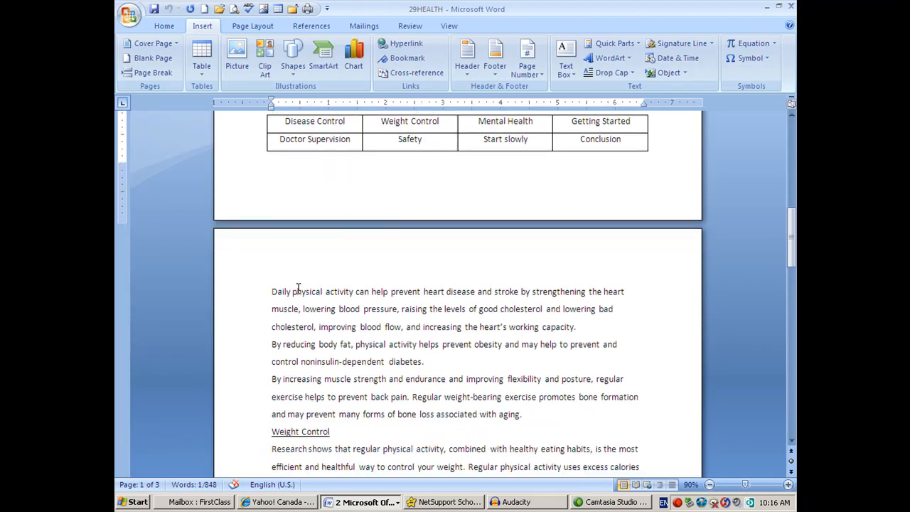
scroll(297, 250, up, 4)
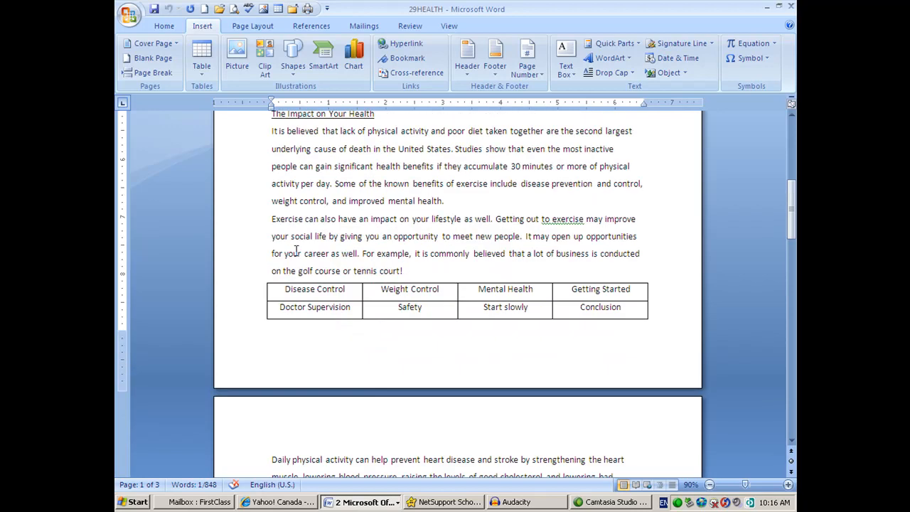
scroll(296, 250, down, 8)
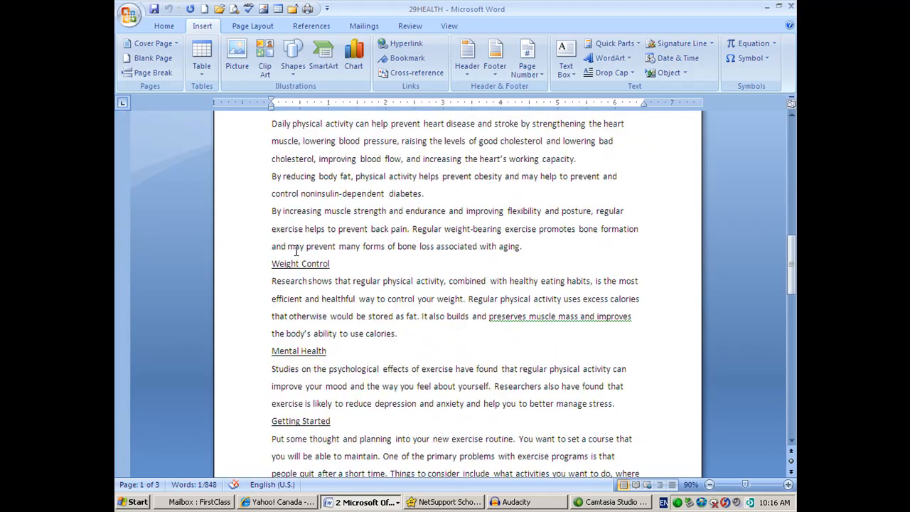
scroll(296, 250, up, 5)
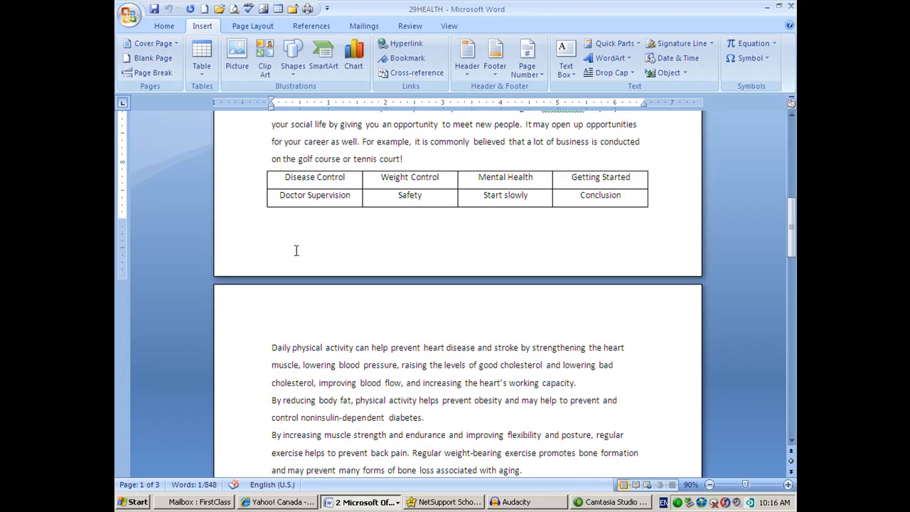
scroll(301, 267, up, 2)
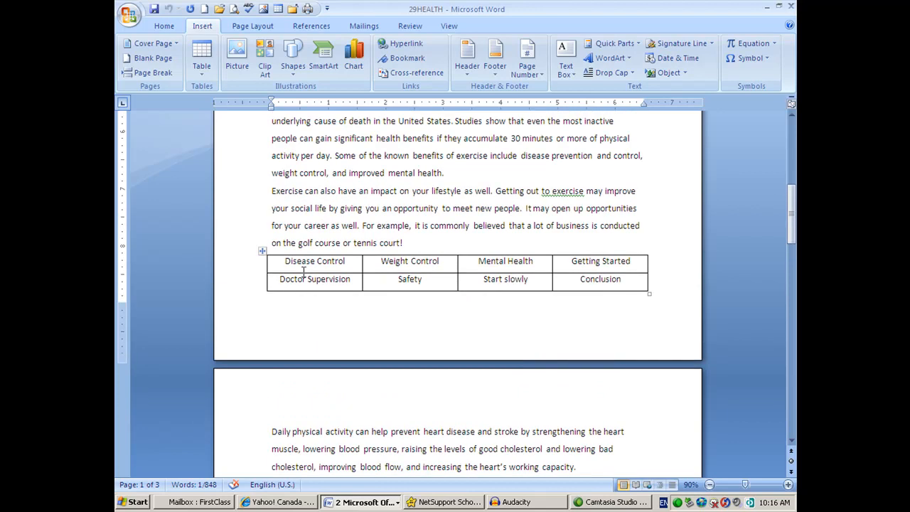
scroll(304, 271, down, 3)
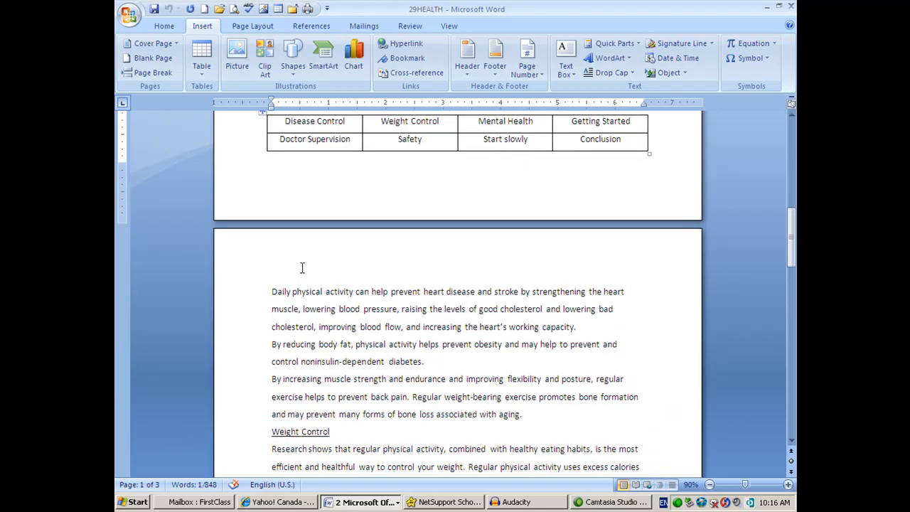
scroll(268, 348, down, 1)
scroll(268, 347, up, 3)
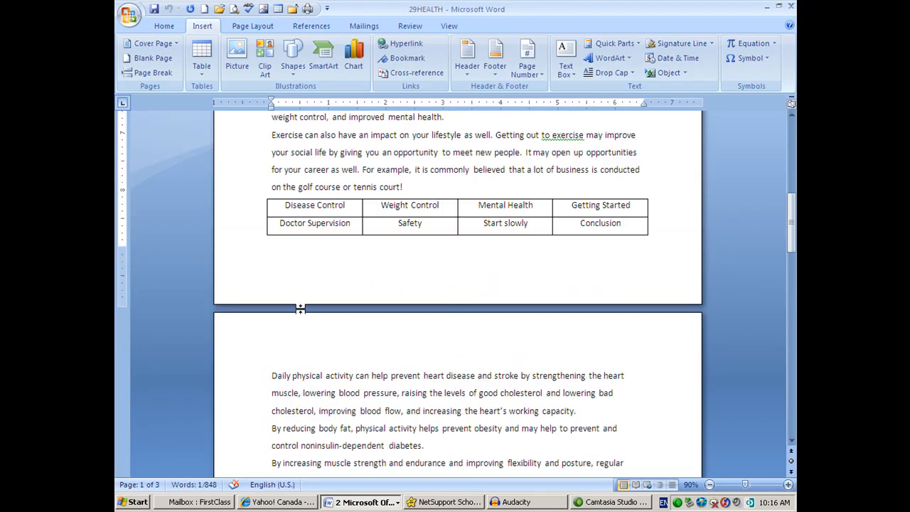
scroll(299, 309, down, 2)
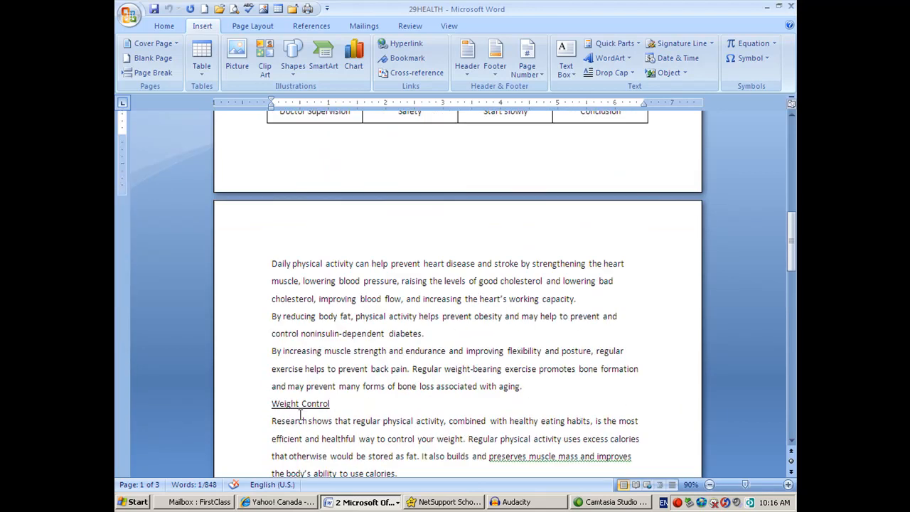
Add a bookmark named Weight to the Weight Control heading on page two.
click(233, 402)
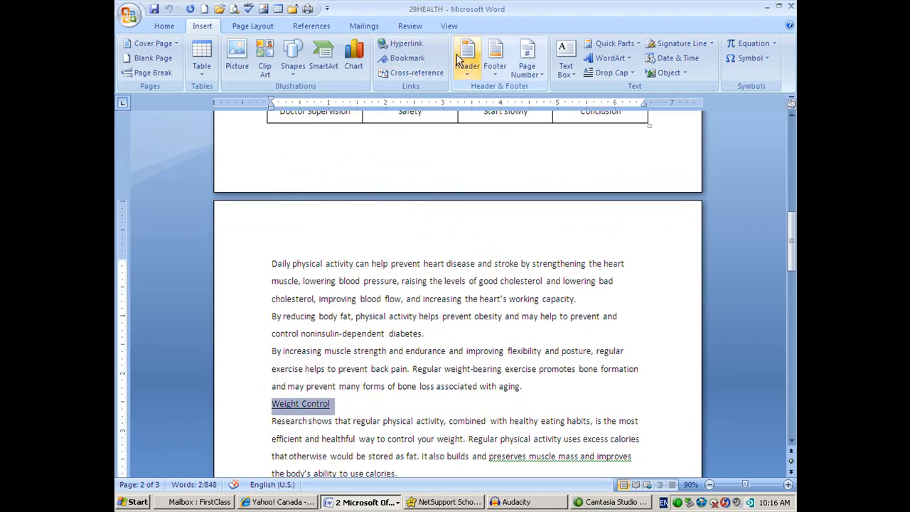
click(406, 58)
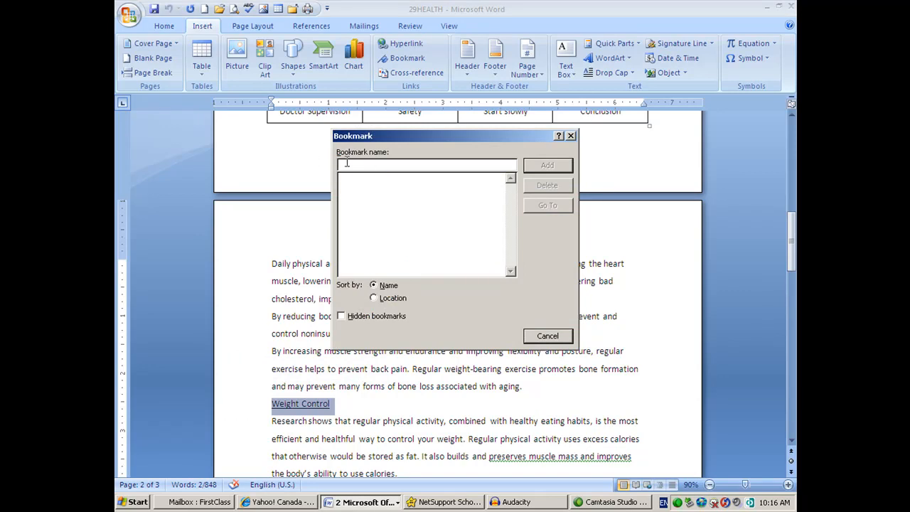
text(Wi)
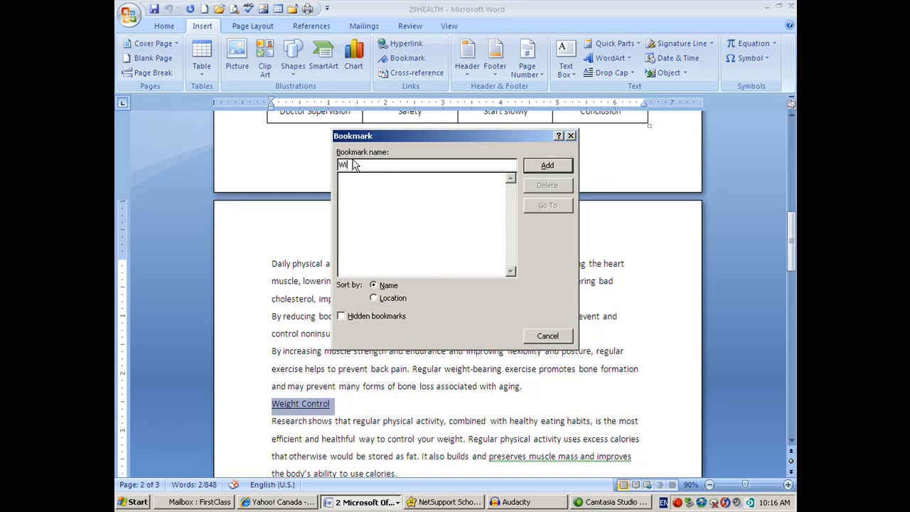
text(el)
key(BackSpace)
key(BackSpace)
key(BackSpace)
text(eight)
click(544, 165)
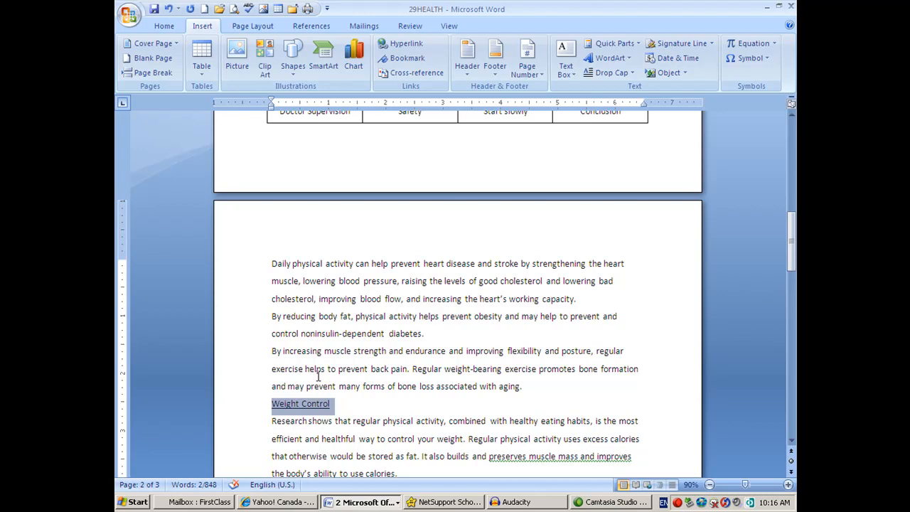
Add a bookmark named Mental to the Mental Health heading on page two.
scroll(321, 375, down, 3)
scroll(334, 372, up, 7)
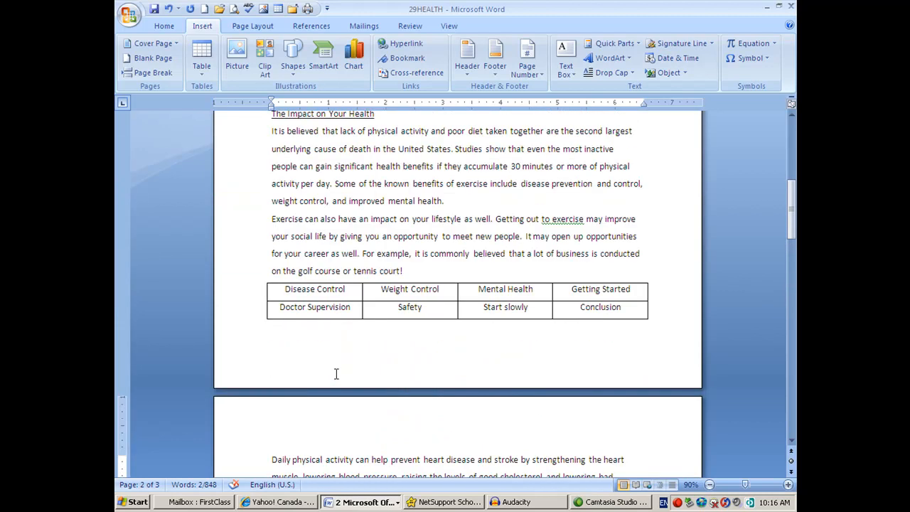
scroll(336, 374, down, 6)
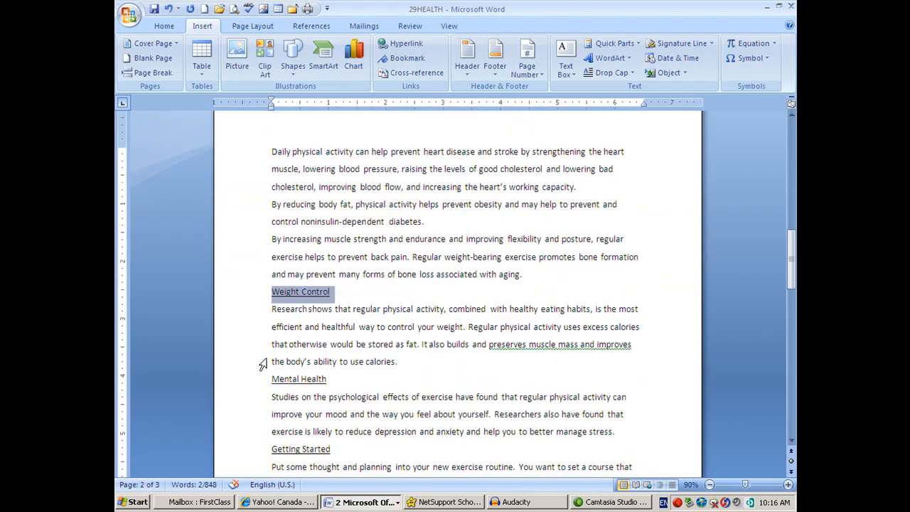
click(241, 383)
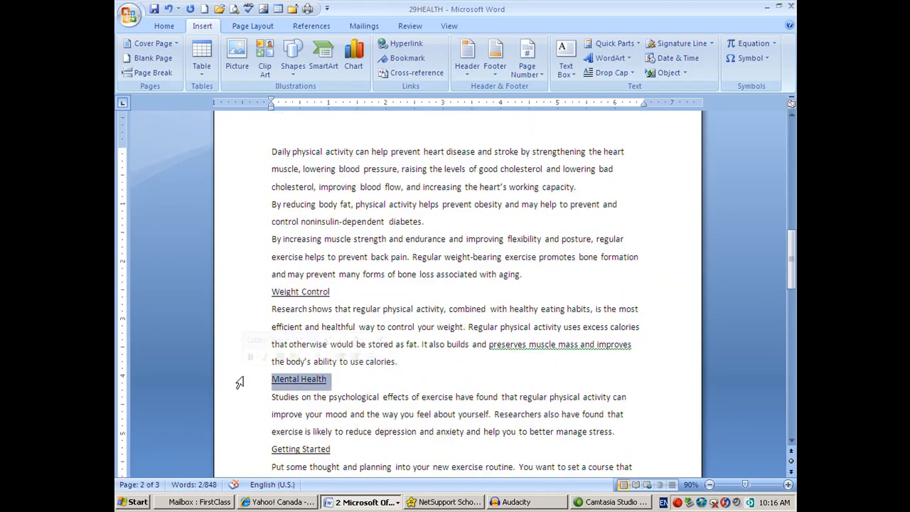
click(406, 60)
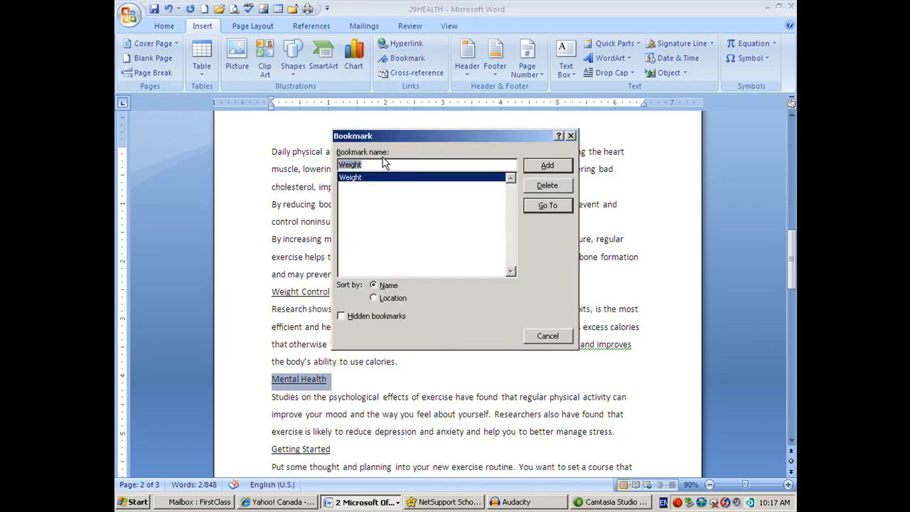
text(Ment)
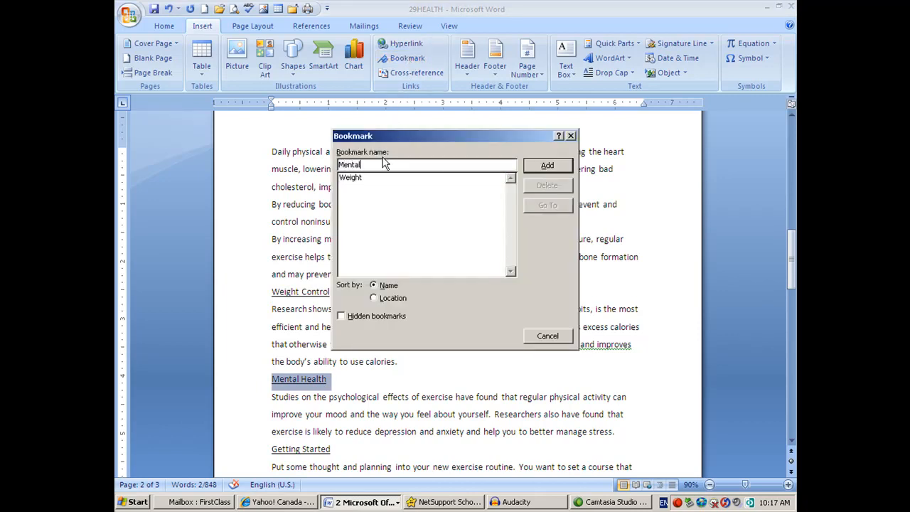
text(al)
click(546, 165)
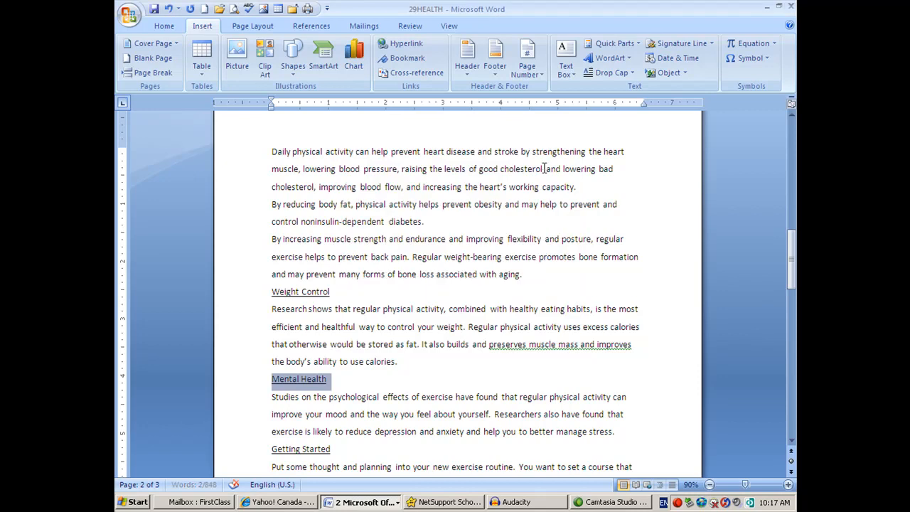
Add a bookmark named Started to the Getting Started heading on page two.
scroll(497, 227, down, 2)
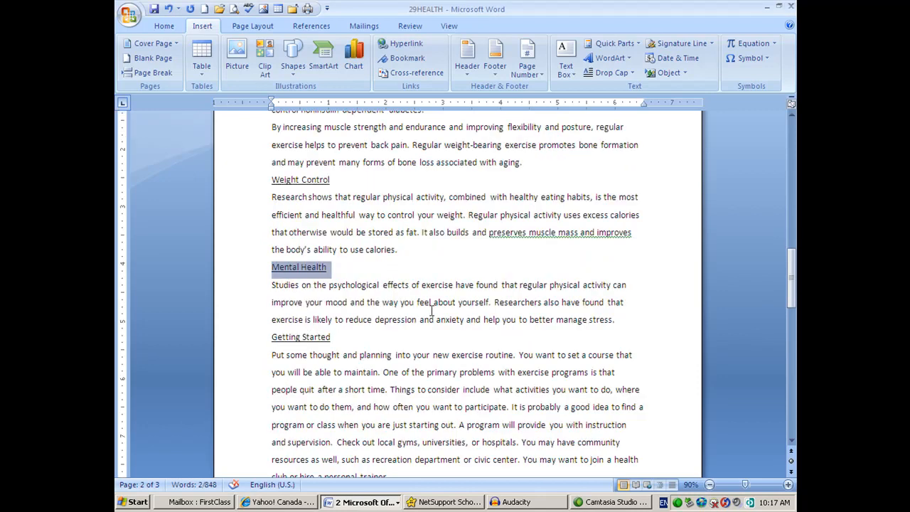
click(242, 343)
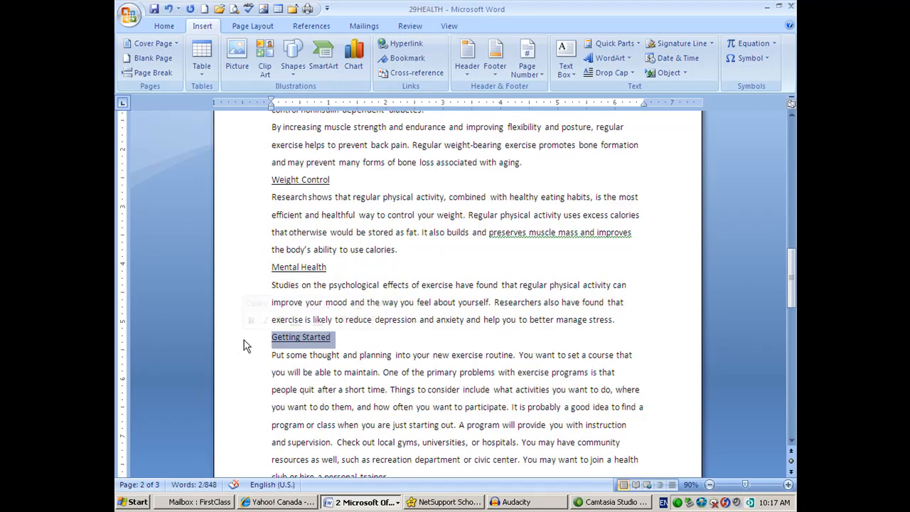
click(400, 60)
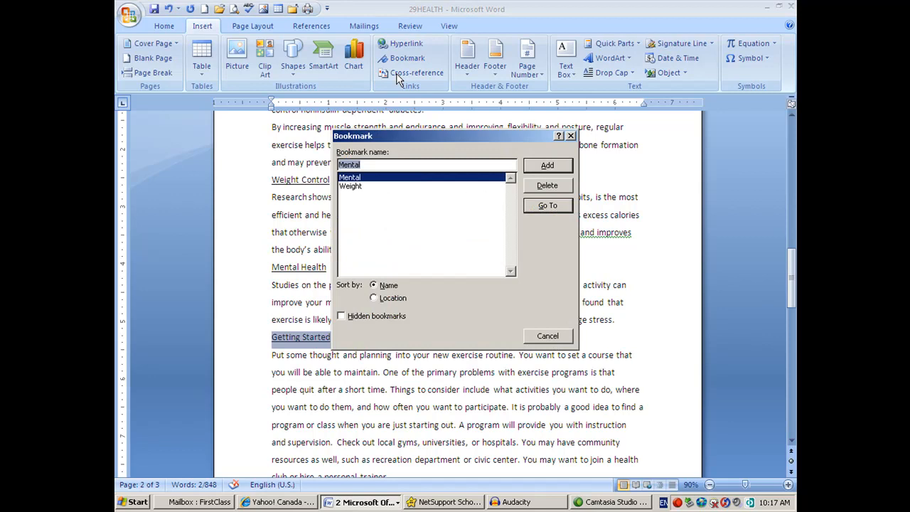
text(Started)
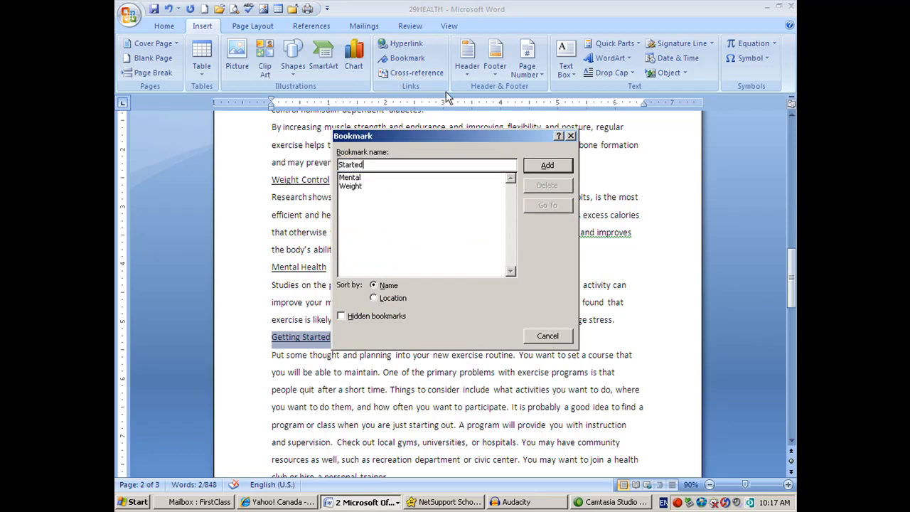
click(551, 167)
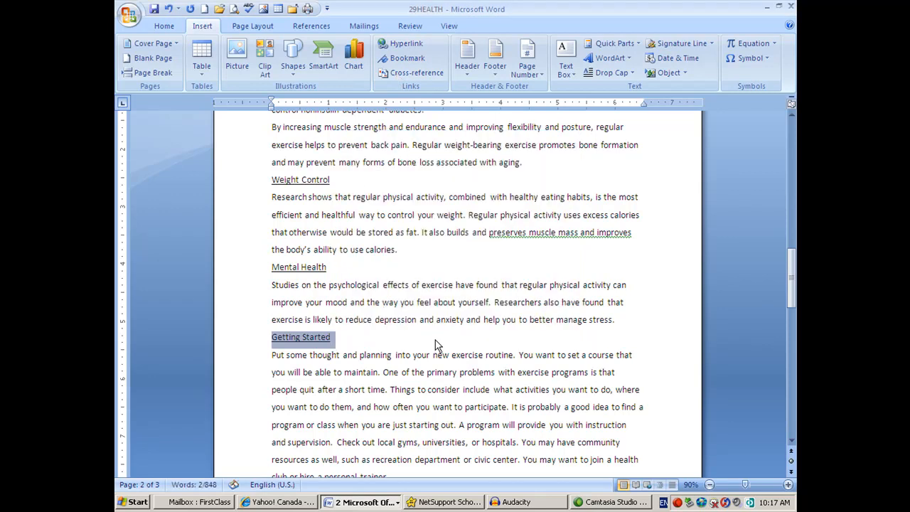
Add a bookmark named Doctor to the Doctor Supervision heading on page three.
scroll(437, 344, down, 3)
scroll(430, 336, down, 4)
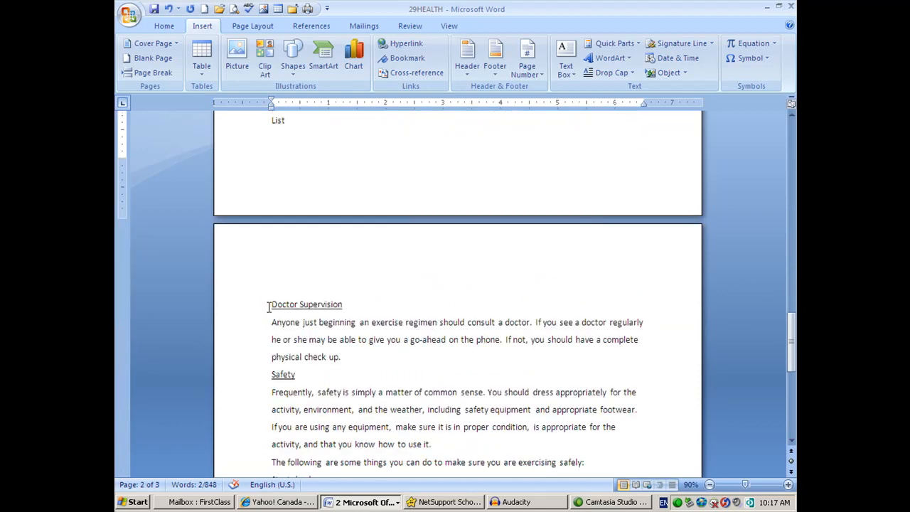
click(242, 311)
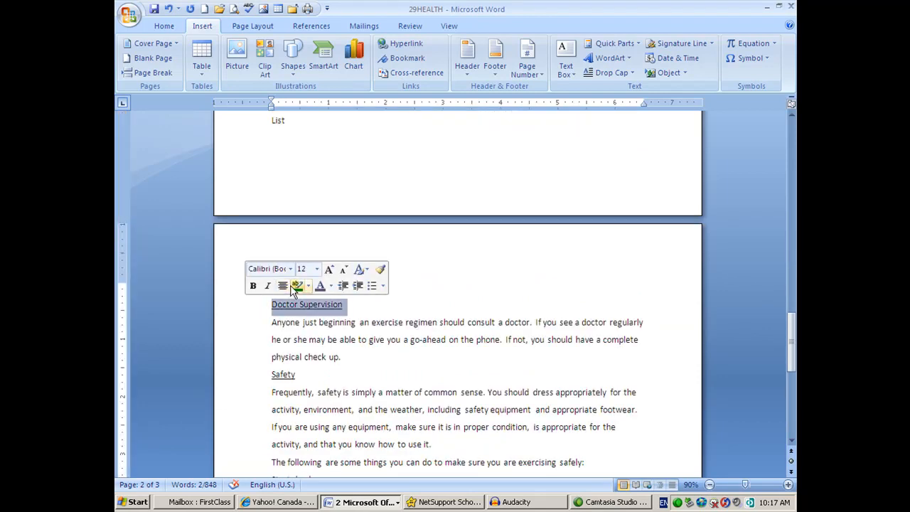
click(395, 60)
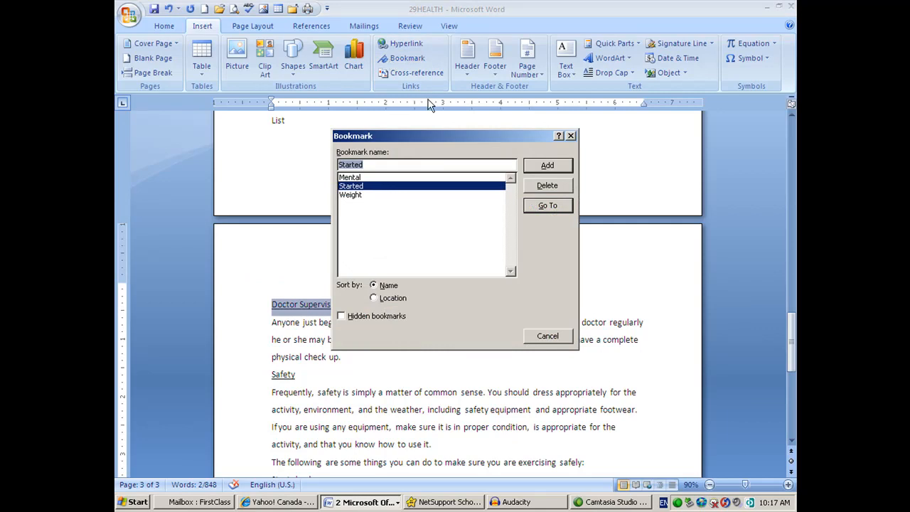
text(Doctor)
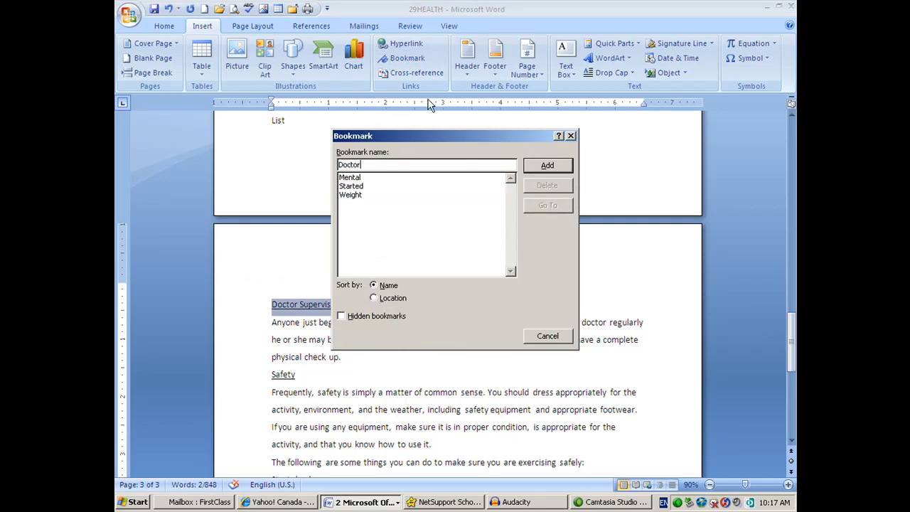
click(562, 170)
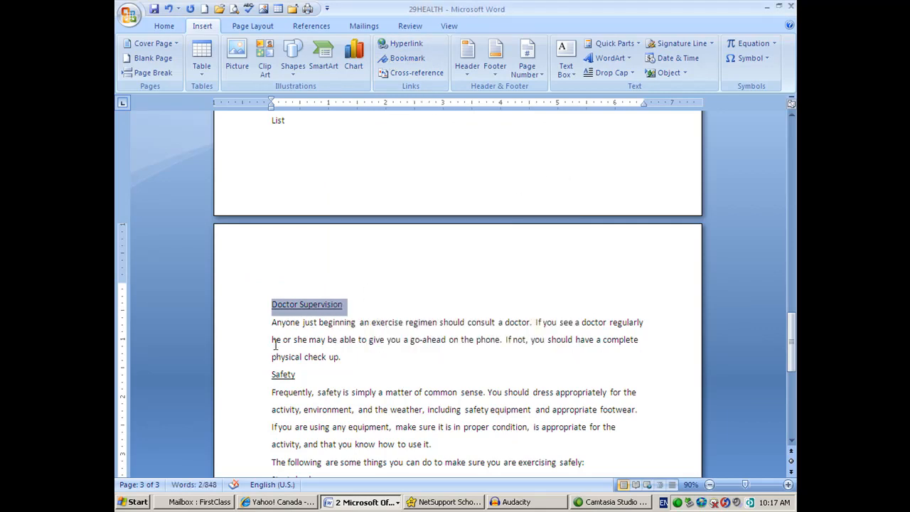
Add a bookmark named Safety to the Safety heading on page three.
click(245, 374)
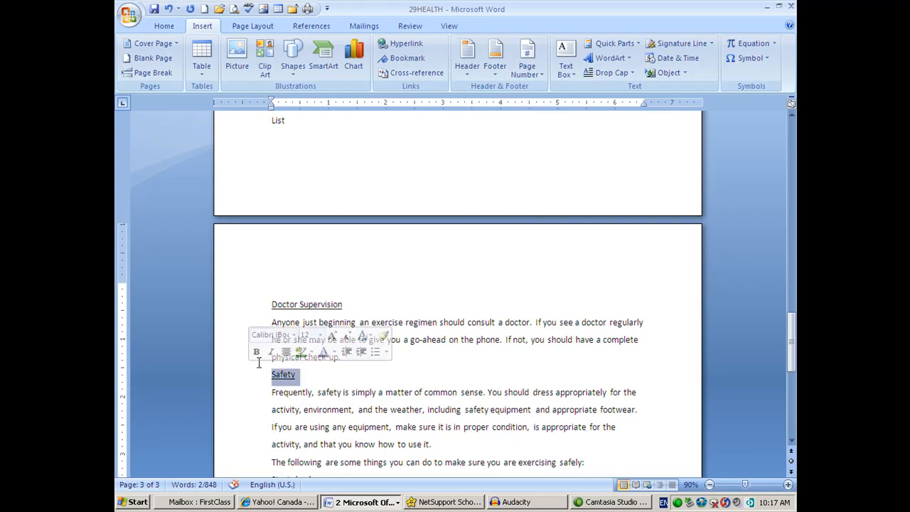
click(411, 58)
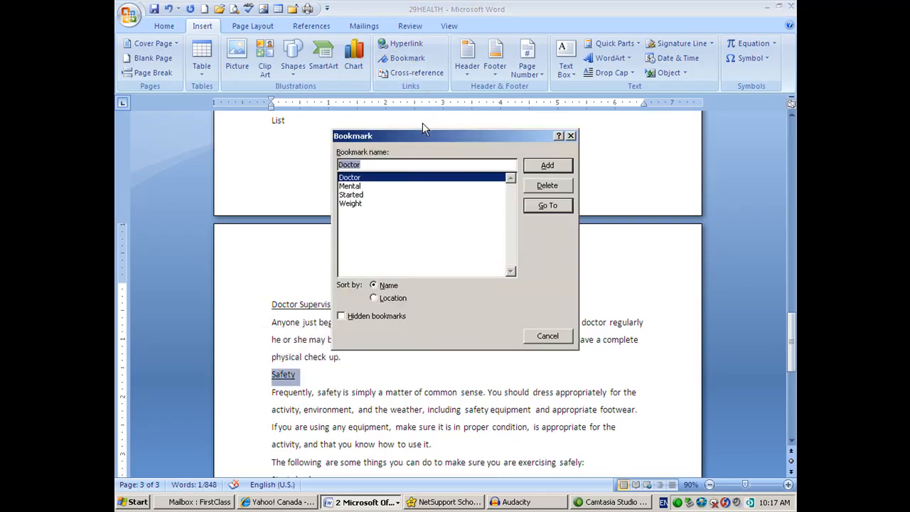
text(Safety)
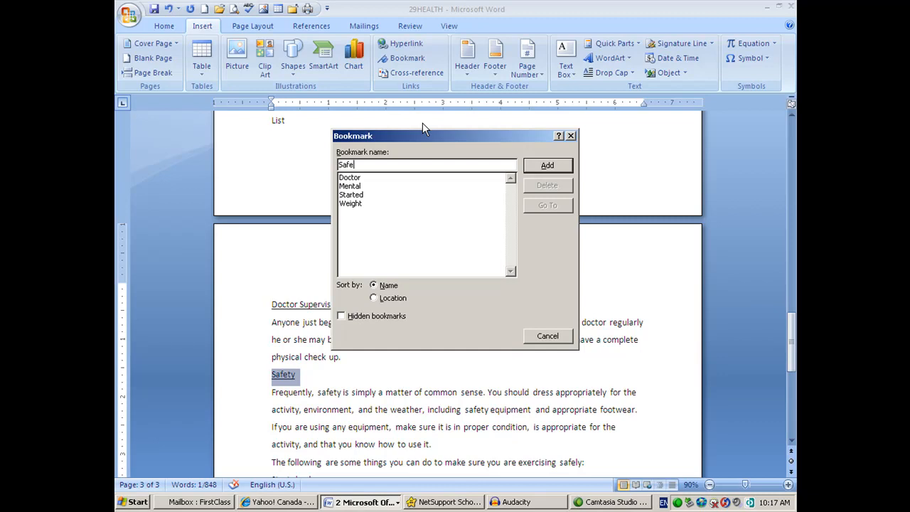
click(548, 165)
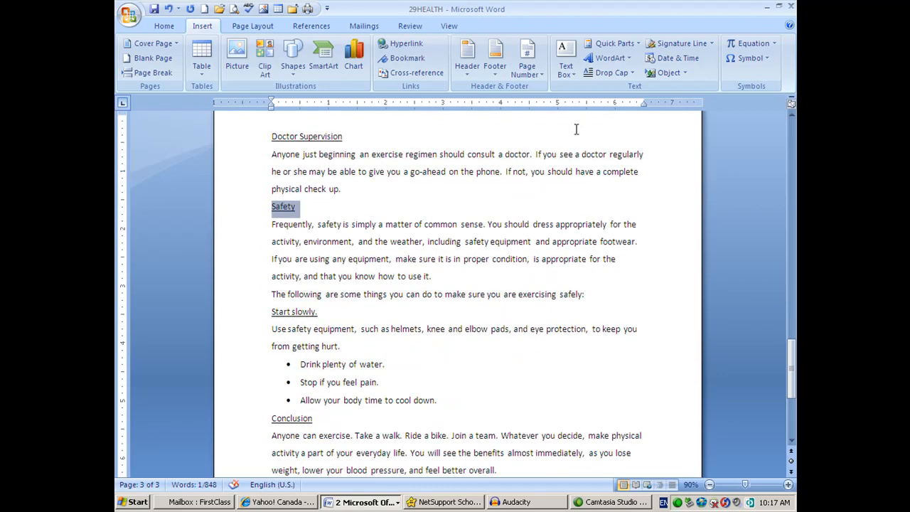
Add a bookmark named start to the Start slowly heading on page three.
scroll(603, 146, up, 6)
scroll(604, 145, up, 6)
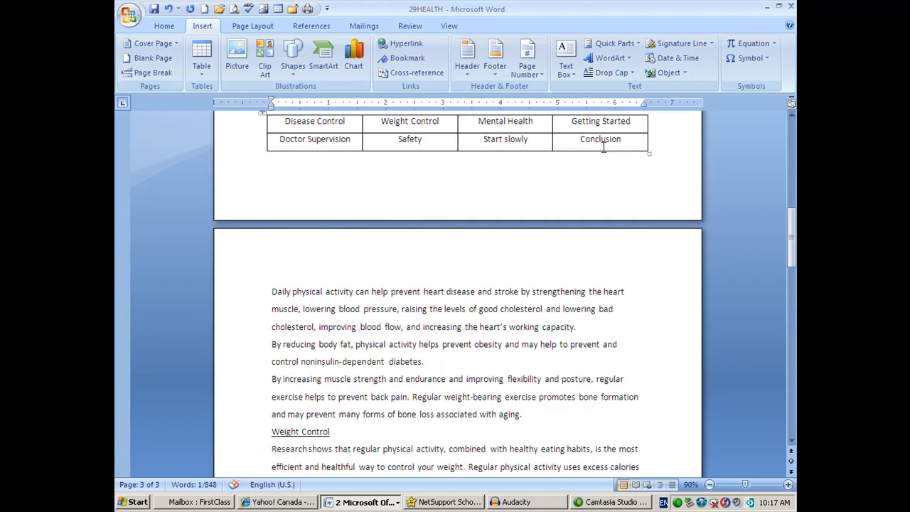
scroll(510, 173, down, 7)
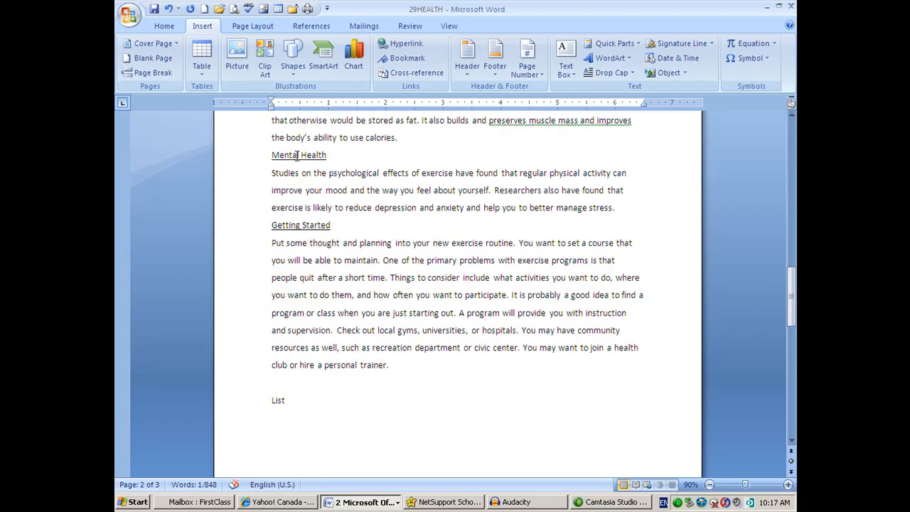
scroll(298, 160, down, 8)
scroll(319, 171, down, 3)
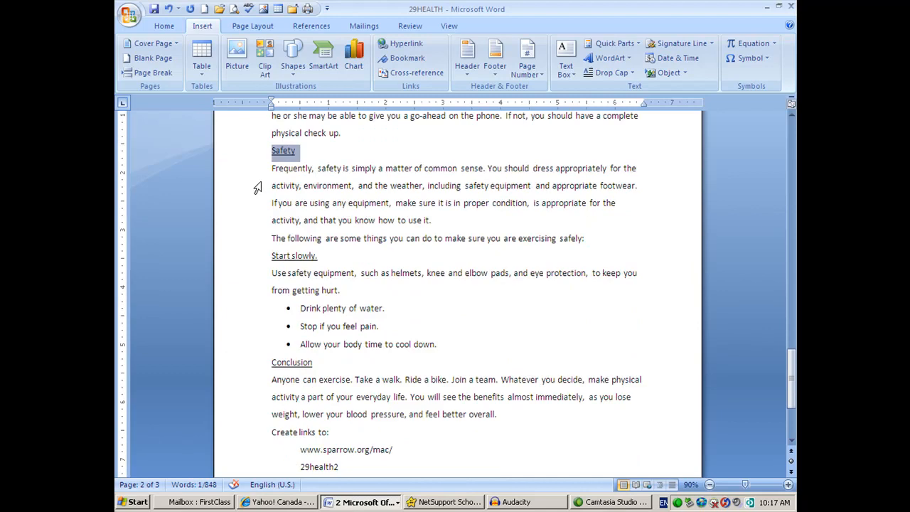
click(249, 259)
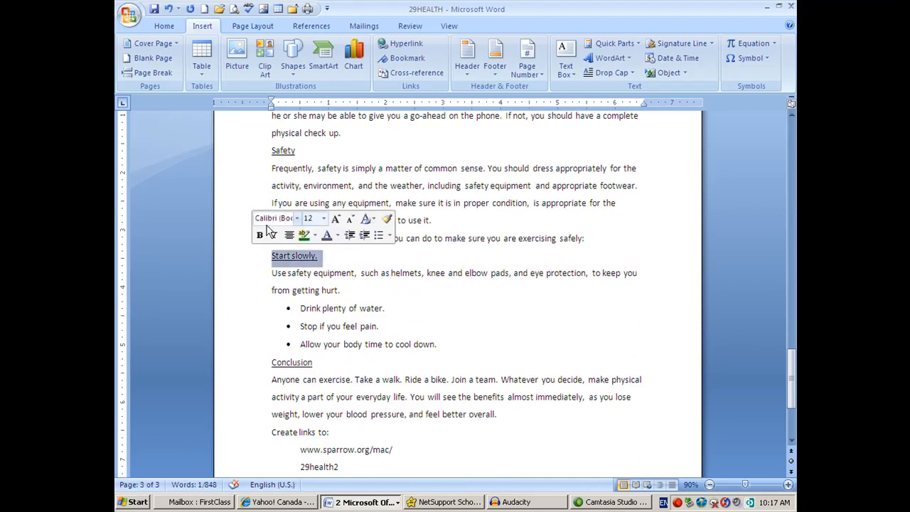
click(419, 43)
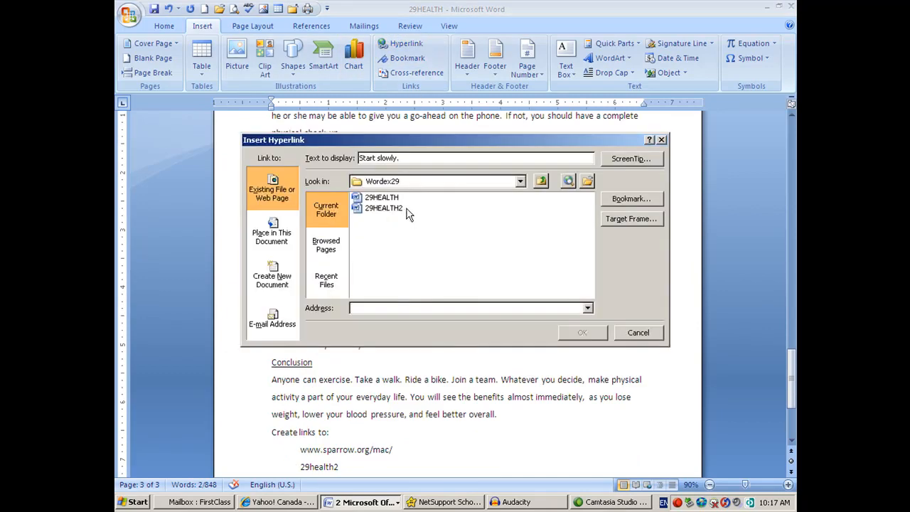
click(637, 332)
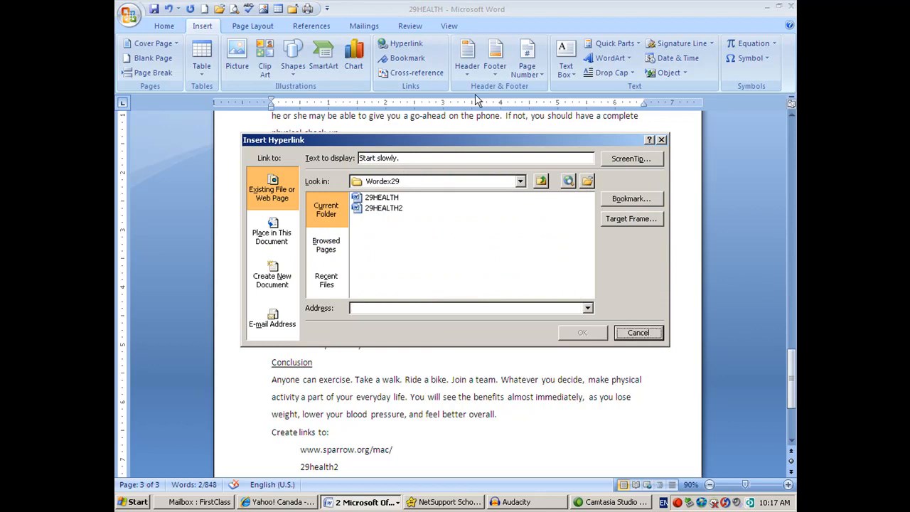
click(407, 57)
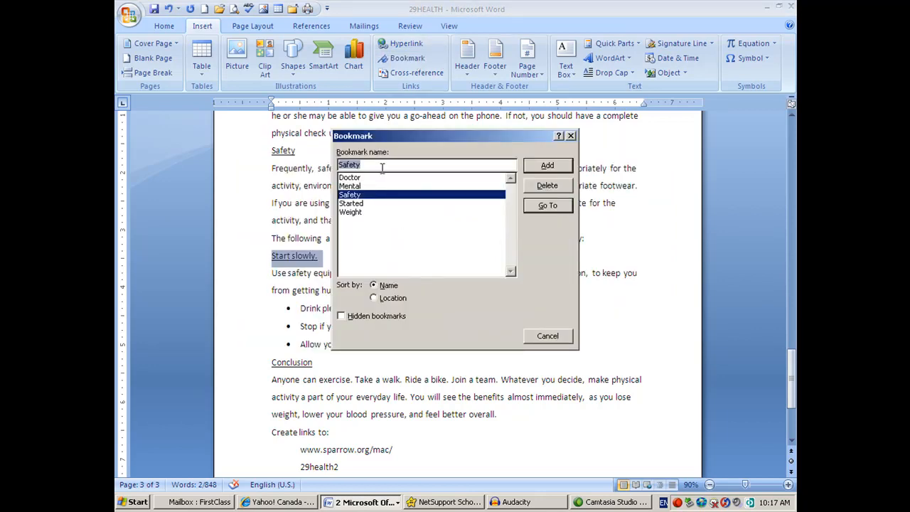
text(start)
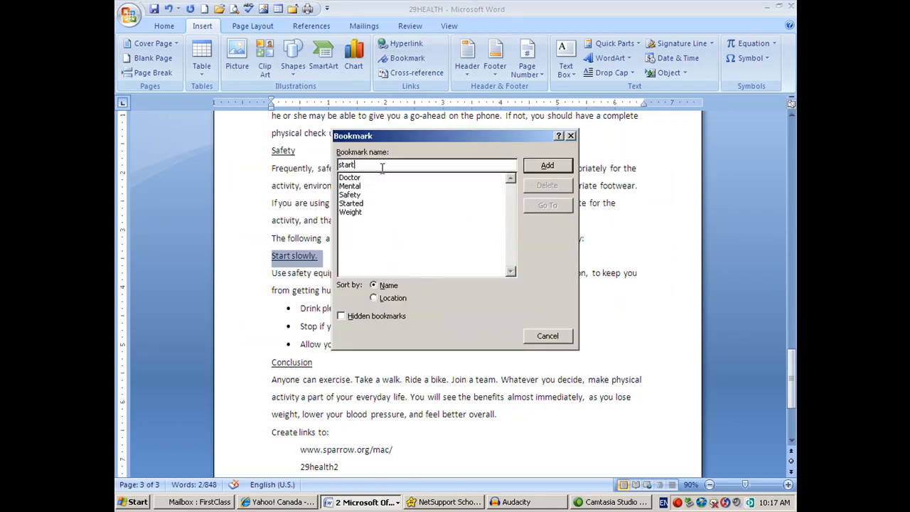
click(553, 168)
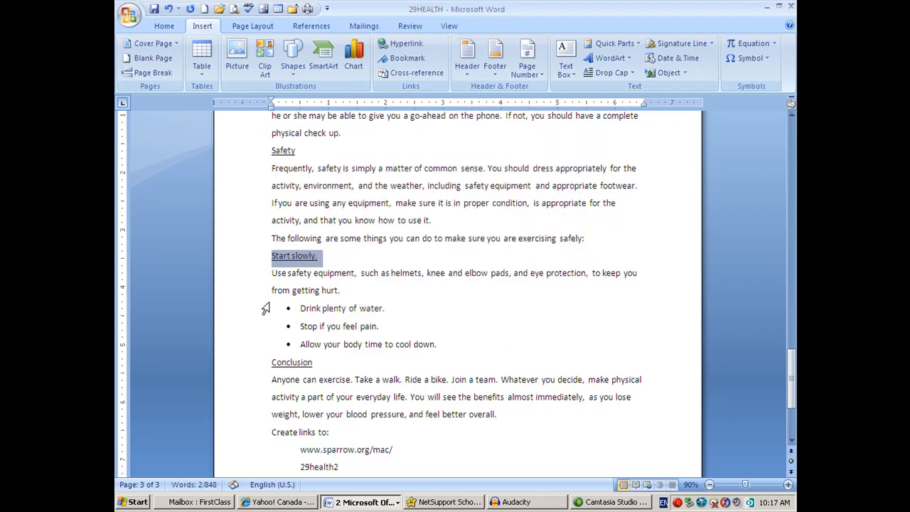
Add a bookmark named conclusion to the Conclusion heading on page three.
click(244, 365)
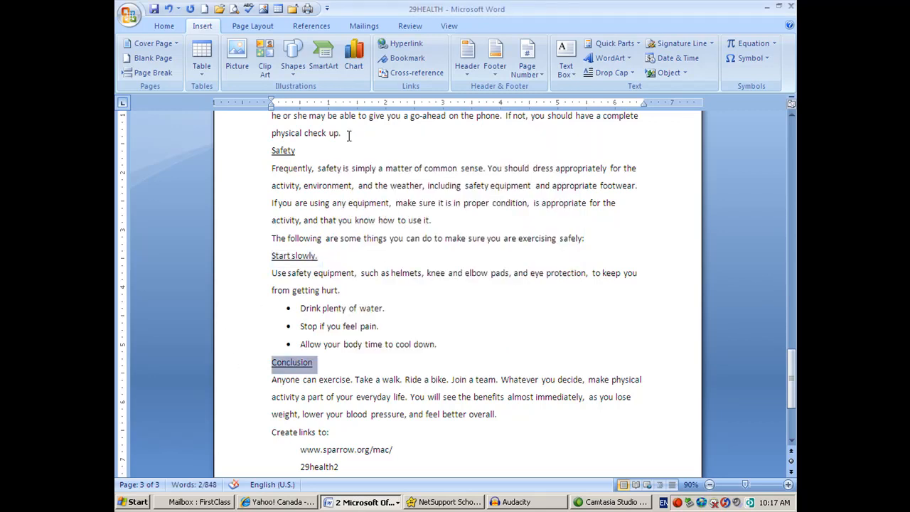
click(406, 59)
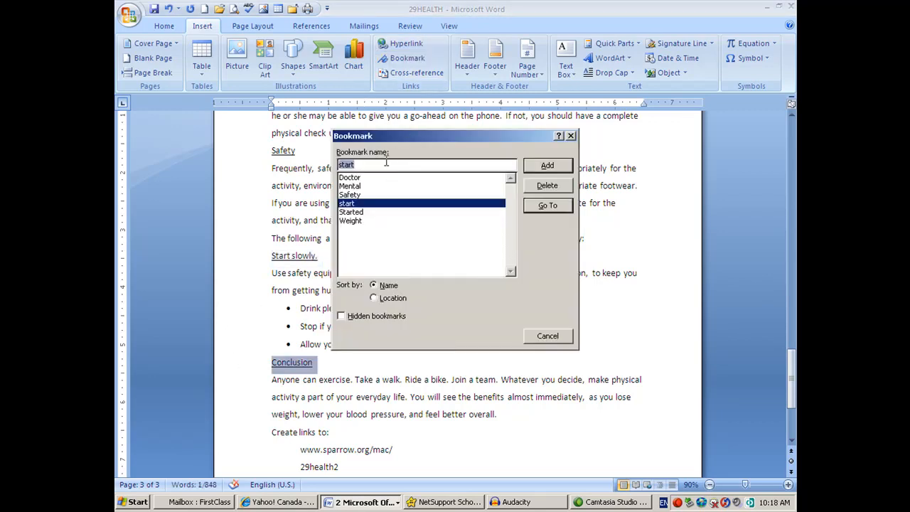
text(conclusio)
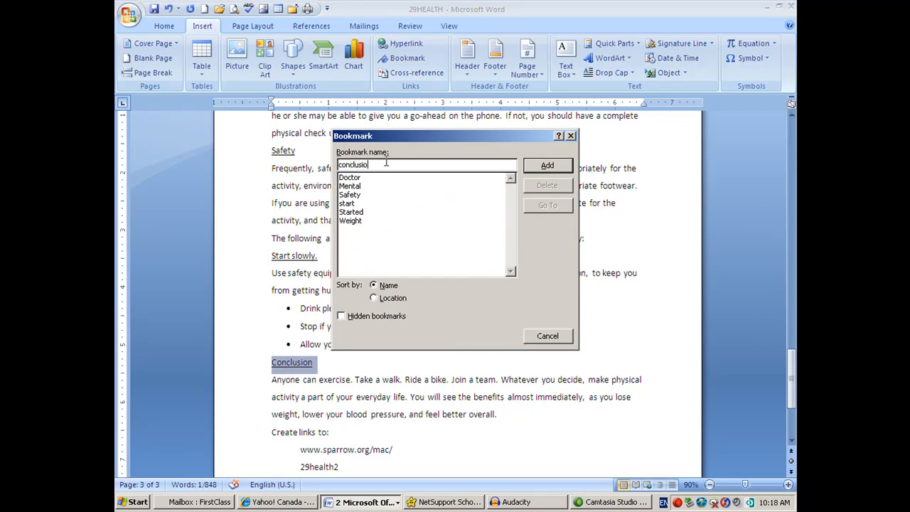
text(n)
click(547, 165)
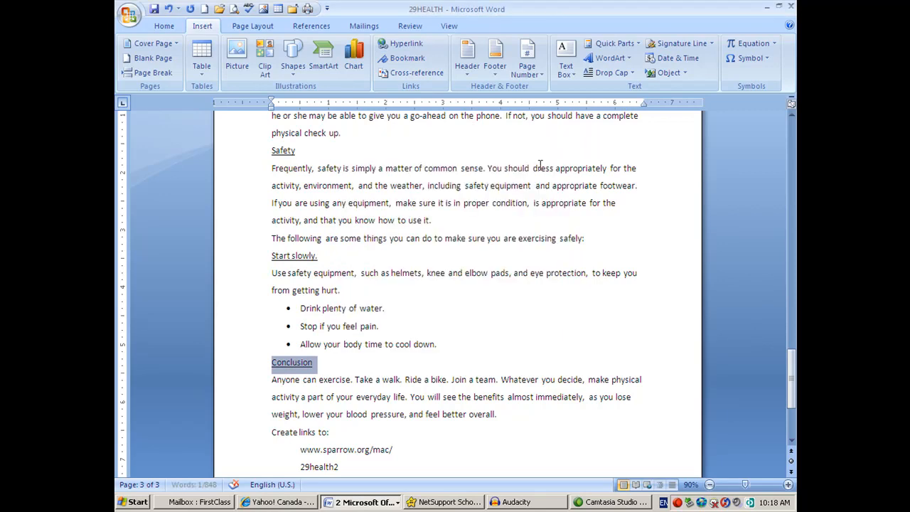
Add a bookmark named disease to the words "Daily physical" at the start of page two.
scroll(525, 183, up, 4)
scroll(525, 183, up, 15)
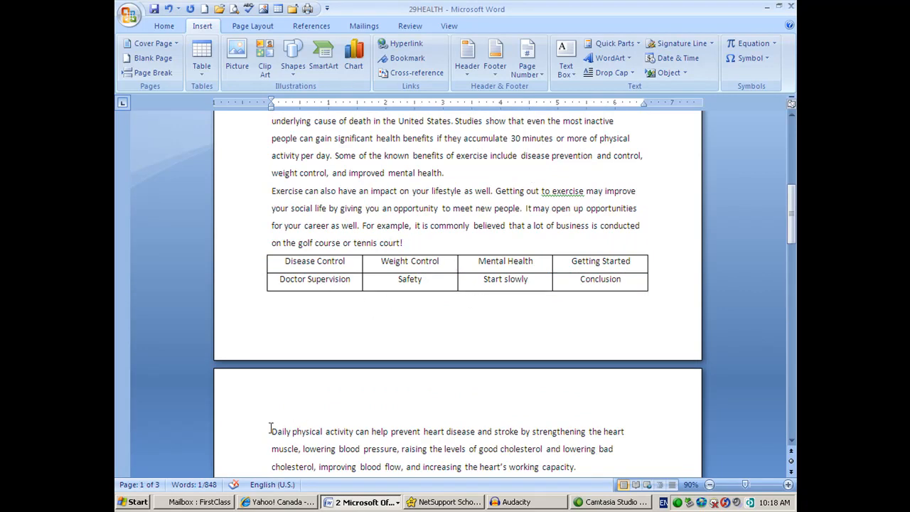
scroll(317, 419, down, 5)
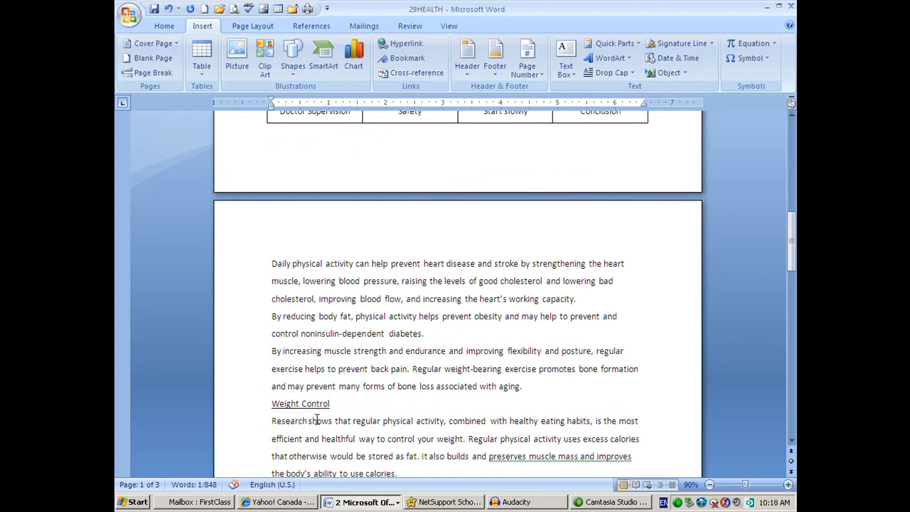
drag(272, 264, 324, 264)
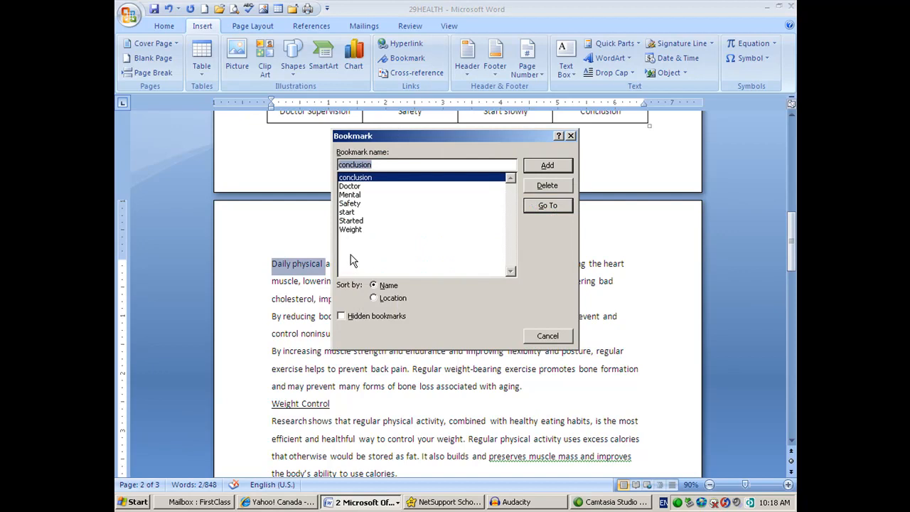
text(disease)
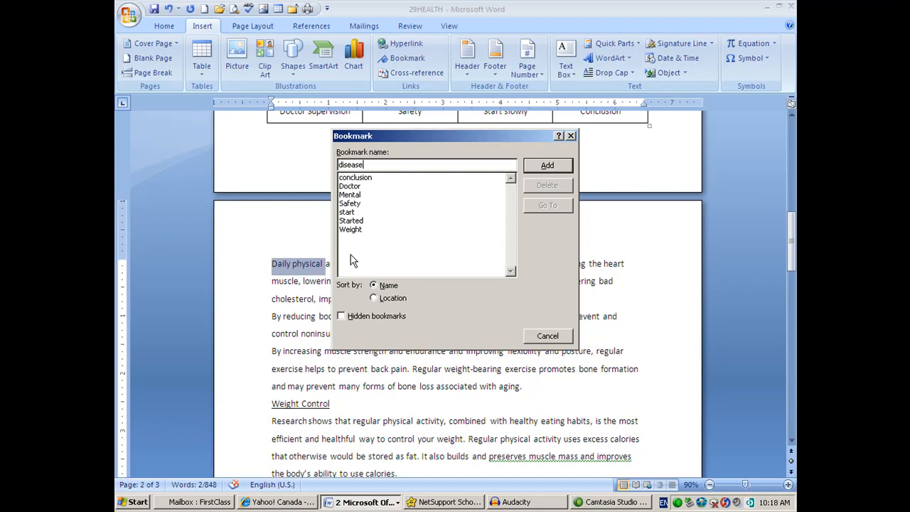
click(553, 166)
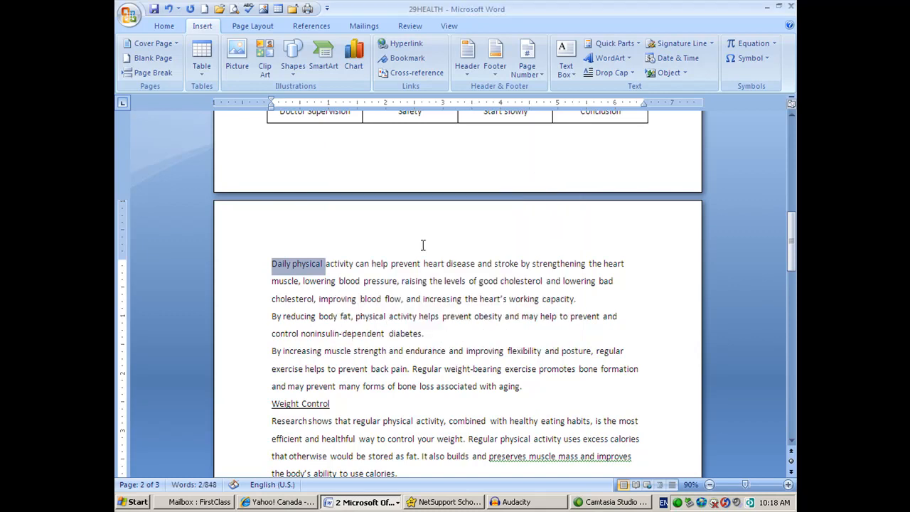
Hyperlink the Disease Control text in the page-one table to the disease bookmark in this document.
scroll(426, 247, up, 3)
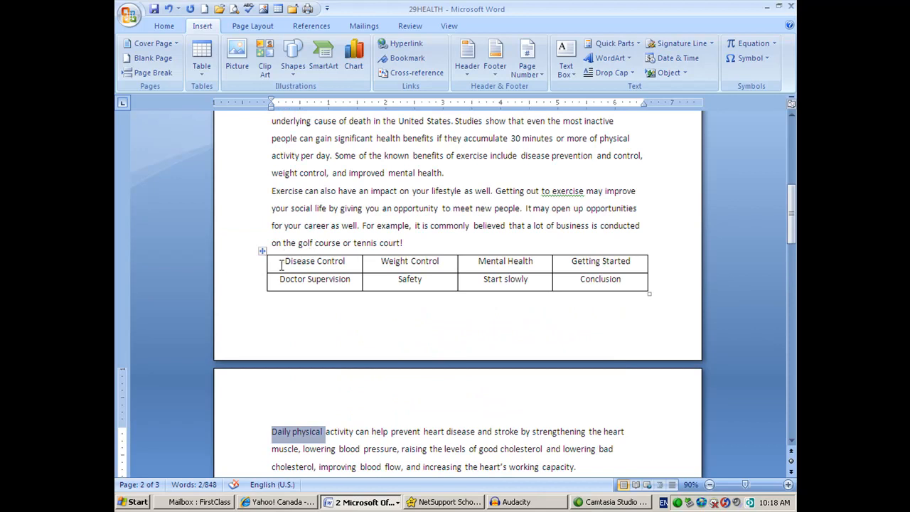
drag(285, 261, 345, 261)
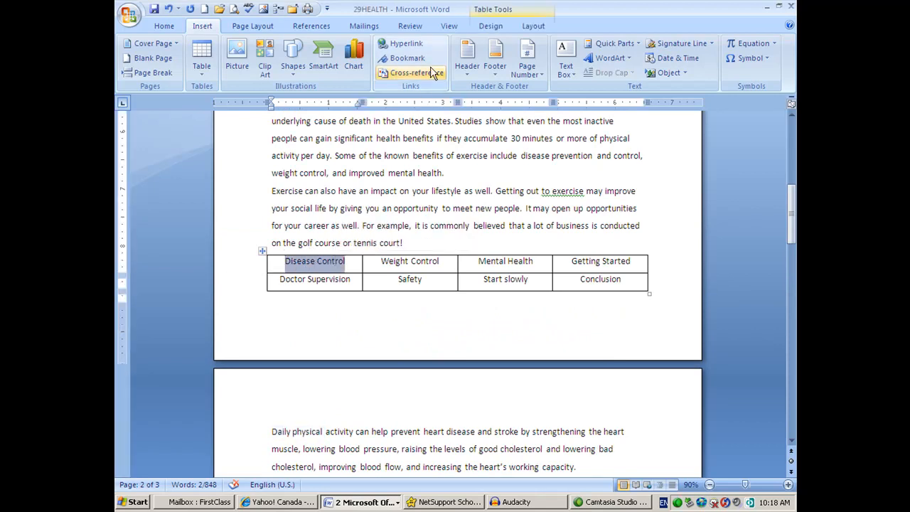
click(413, 47)
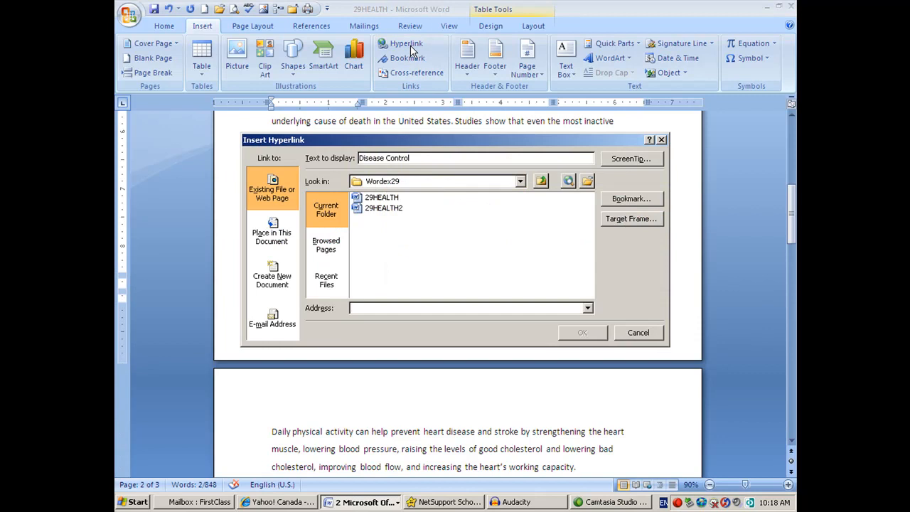
click(264, 228)
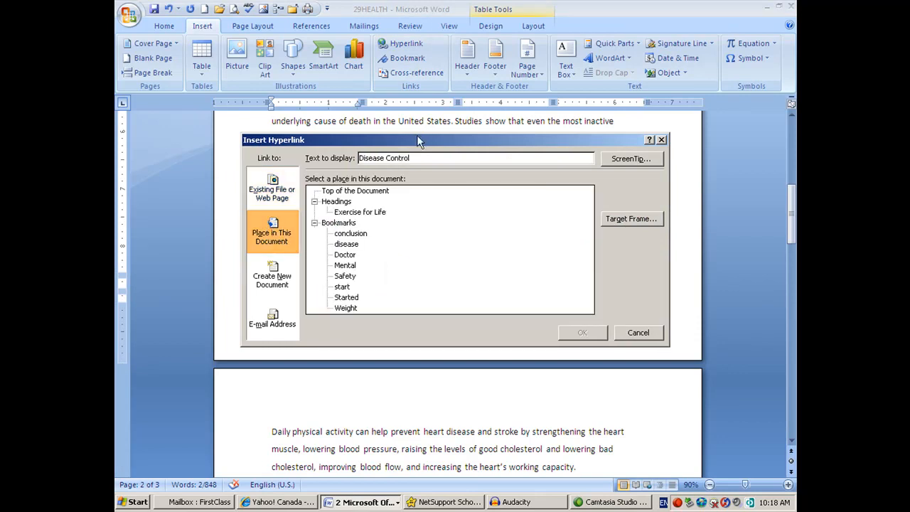
drag(419, 143, 587, 243)
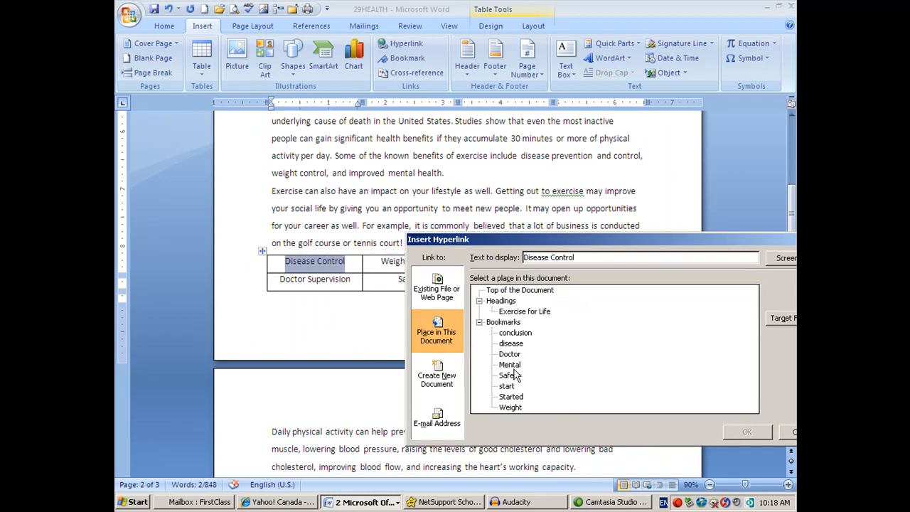
click(510, 344)
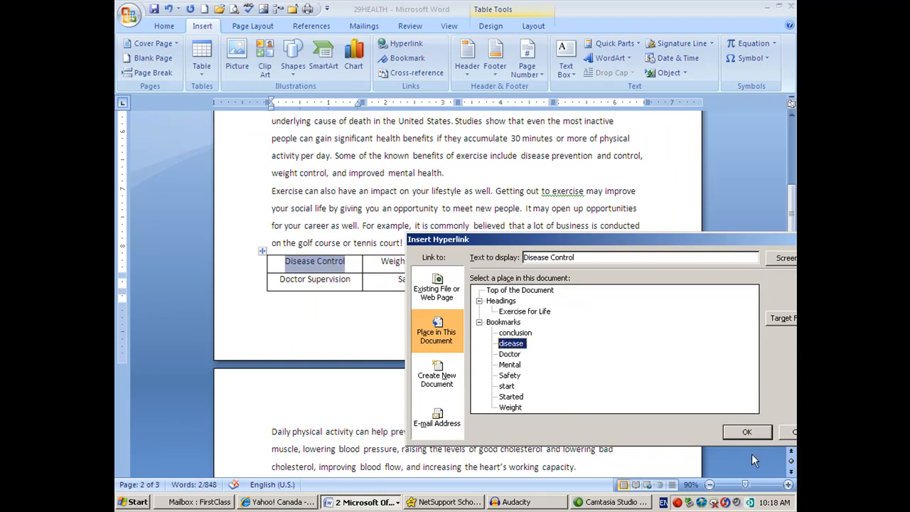
click(747, 432)
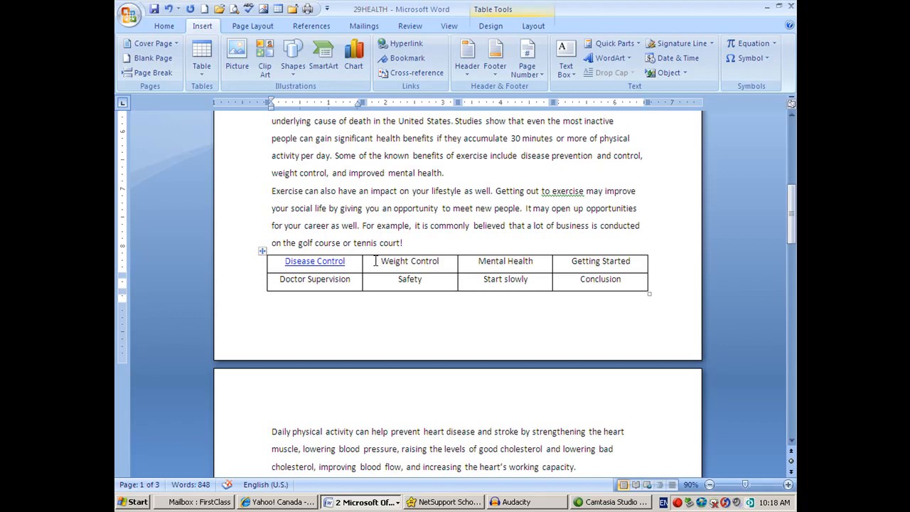
Hyperlink the Weight Control text in the page-one table to the Weight bookmark in this document.
drag(377, 261, 435, 260)
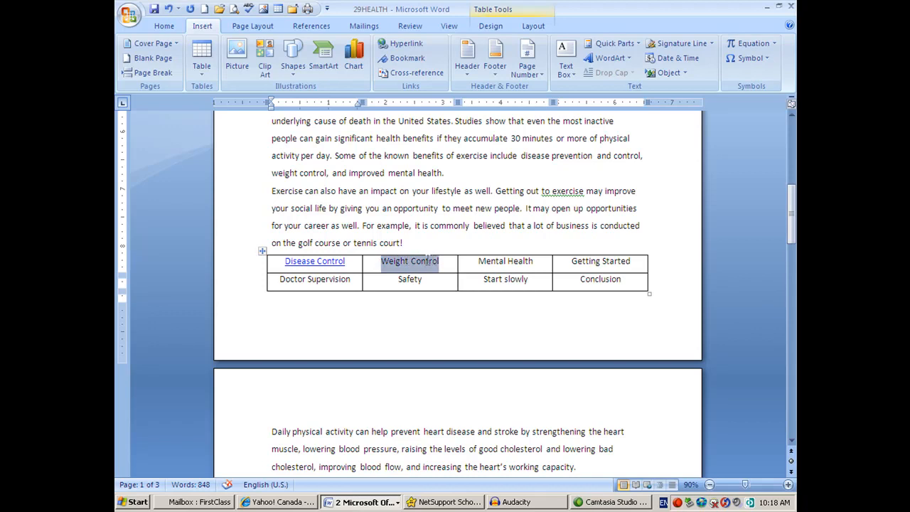
click(403, 44)
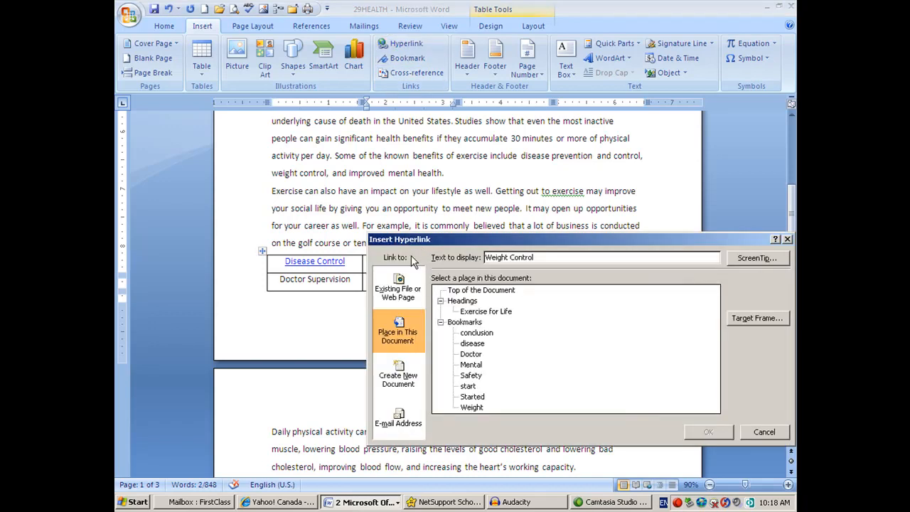
click(471, 406)
click(708, 433)
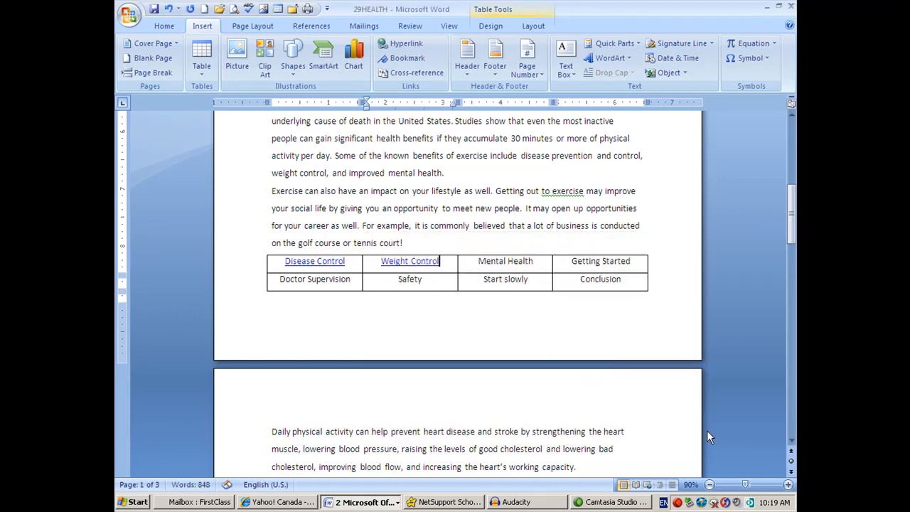
Test the Weight Control link by following it to its section on page two, and return to the page-one table.
ctrl+click(421, 265)
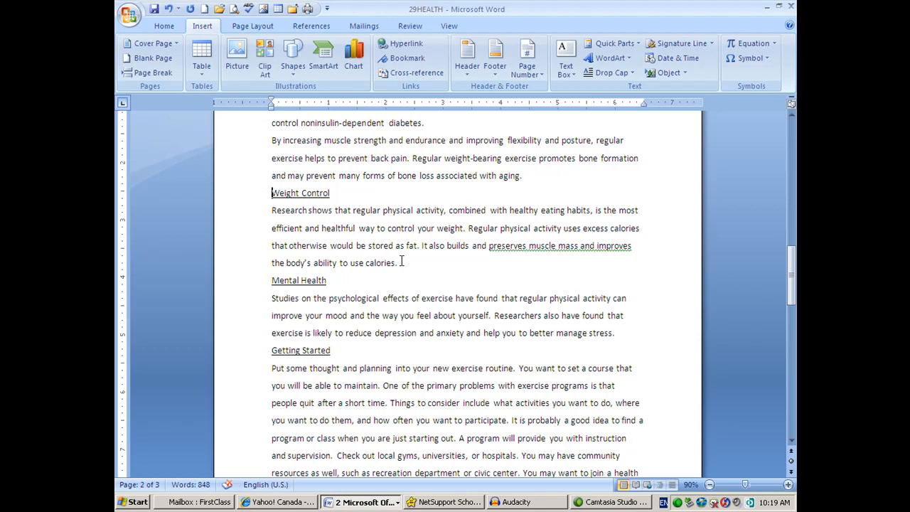
scroll(402, 261, down, 2)
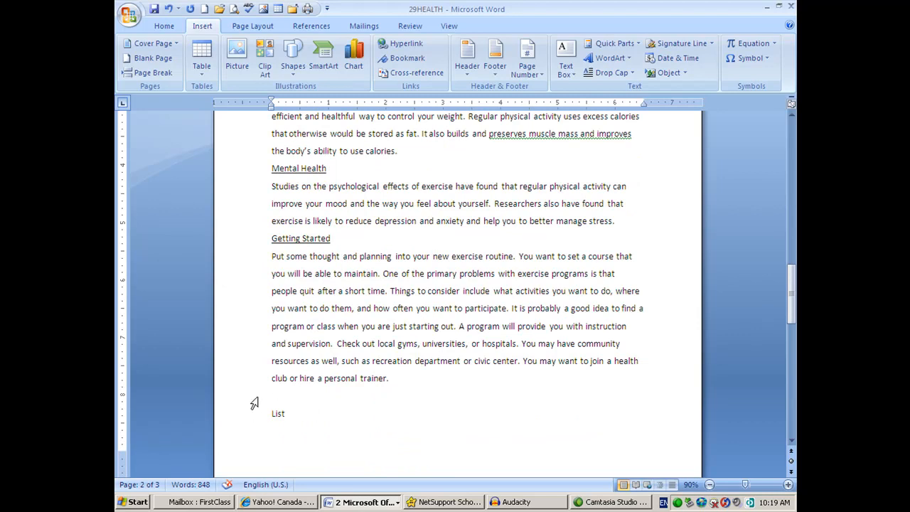
scroll(270, 416, up, 10)
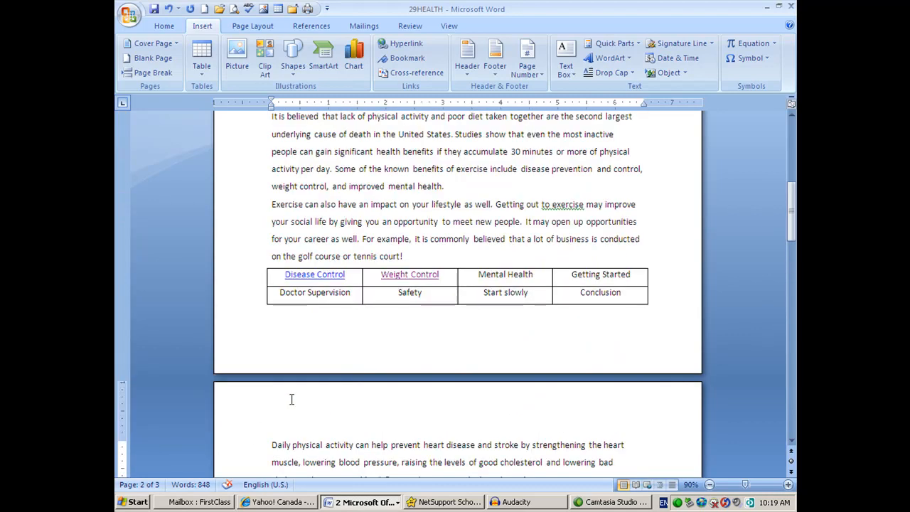
ctrl+click(430, 274)
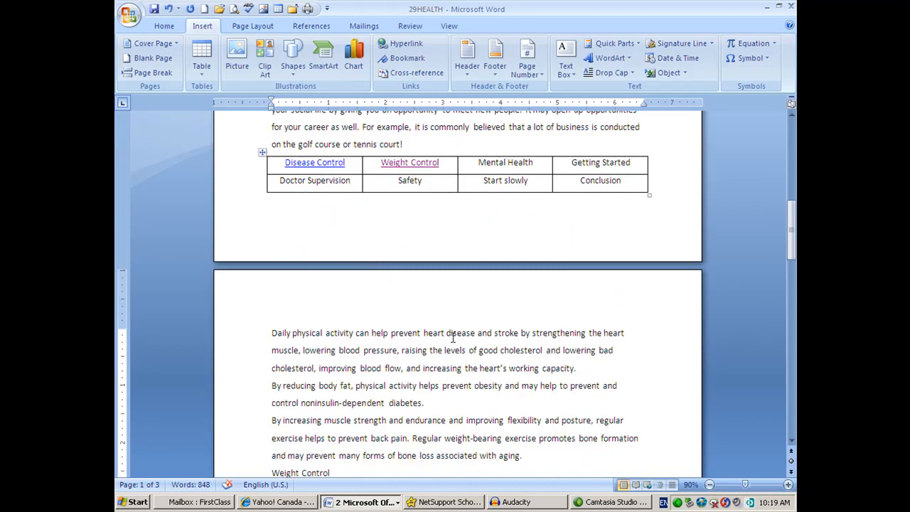
scroll(395, 277, up, 6)
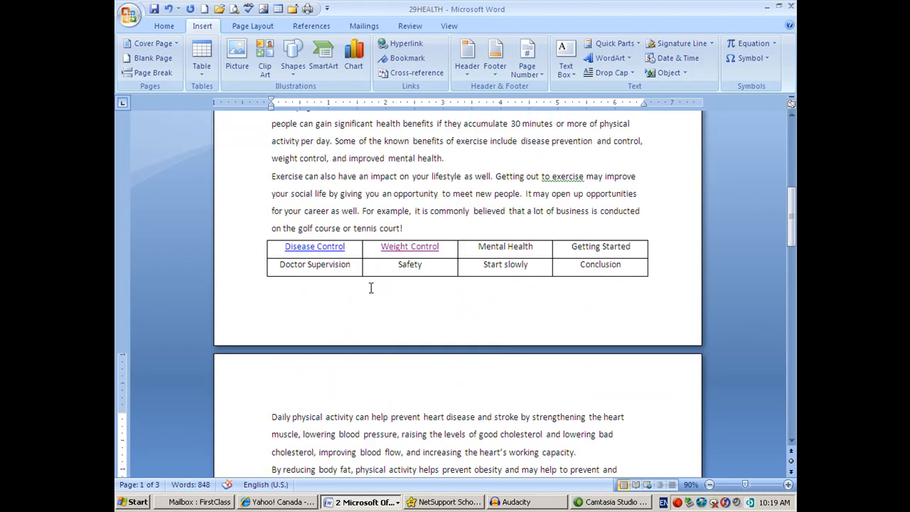
Add a bookmark named list to the word "on" at the start of the line just above the page-one table.
click(246, 256)
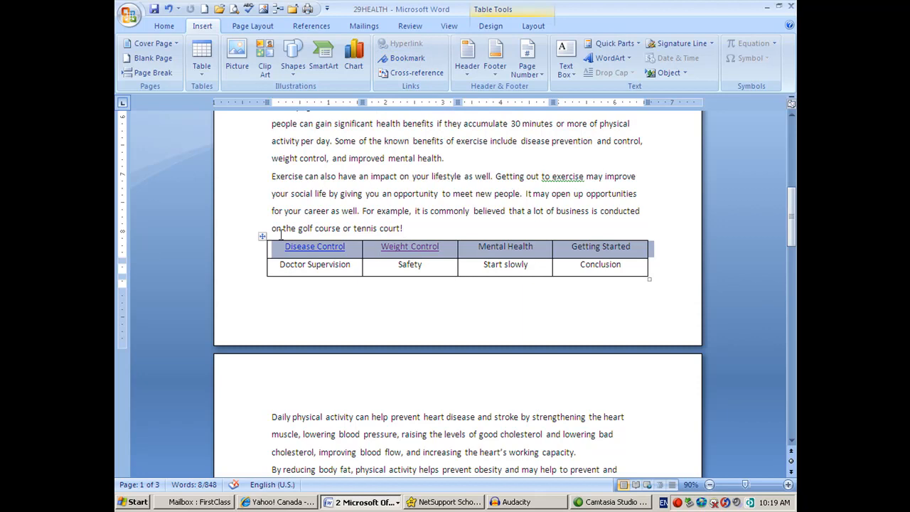
drag(276, 228, 284, 225)
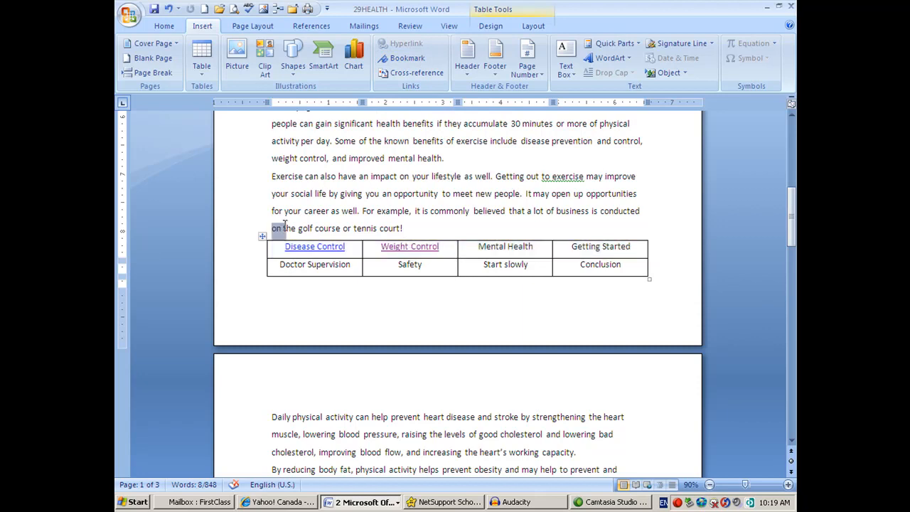
click(397, 57)
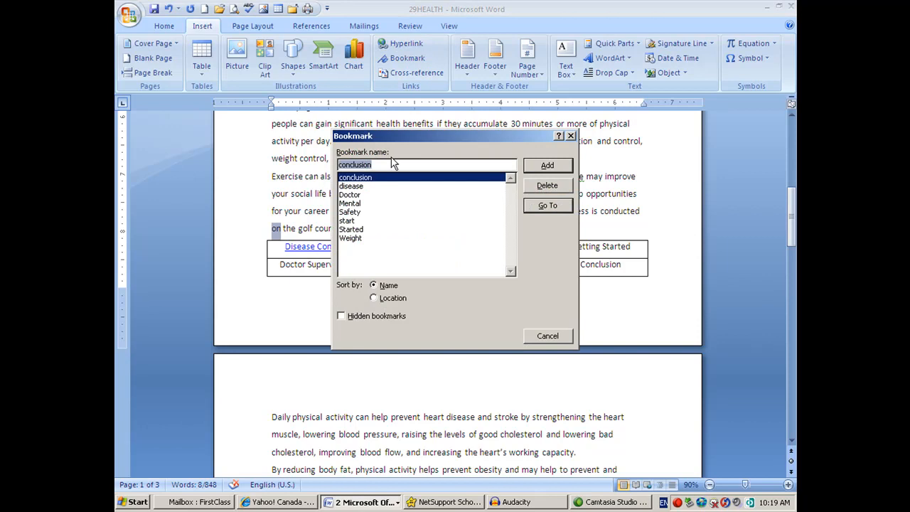
text(list)
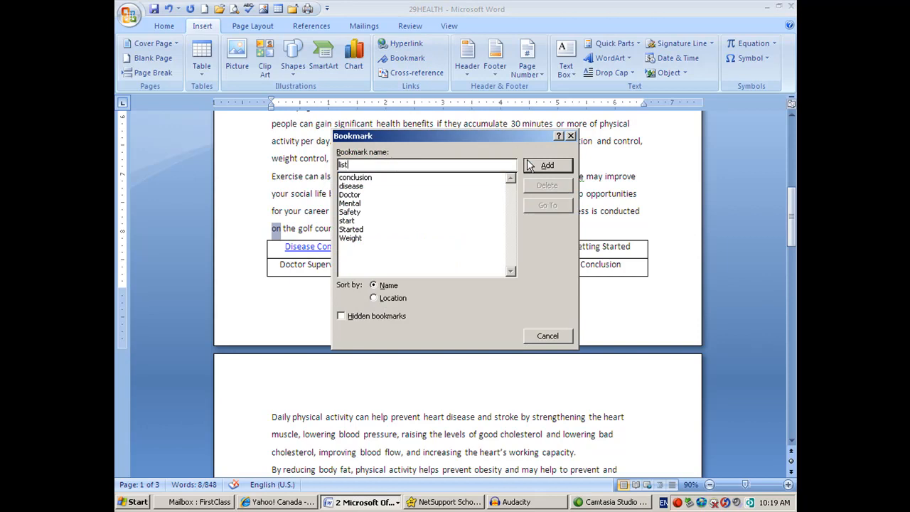
click(530, 165)
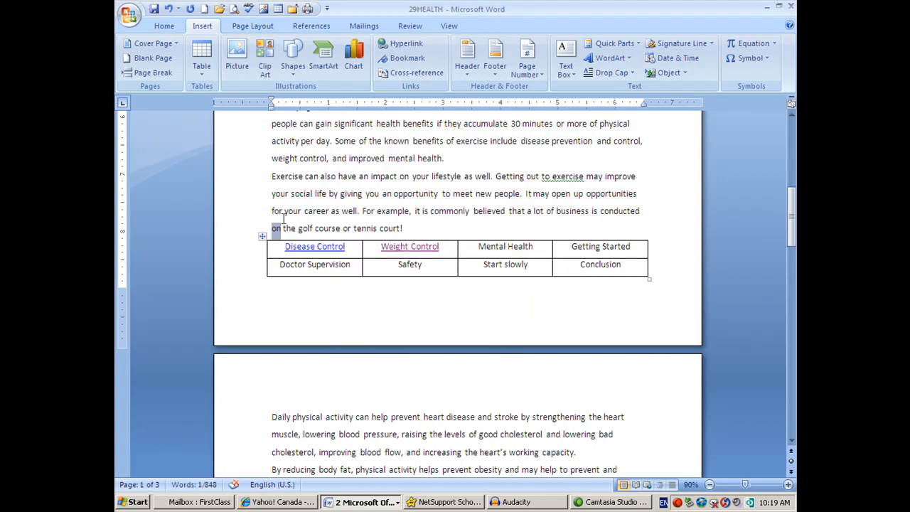
click(291, 246)
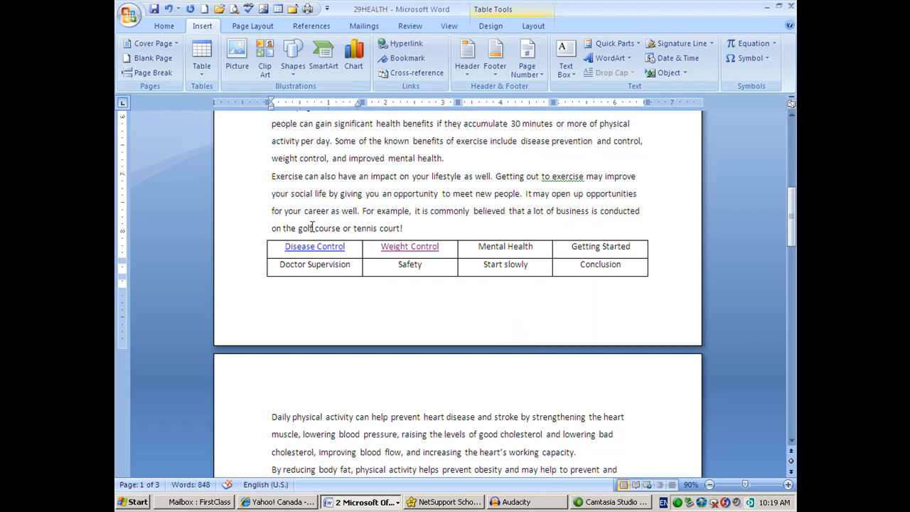
Change the List text at the end of page two to "Back to list".
scroll(315, 235, down, 12)
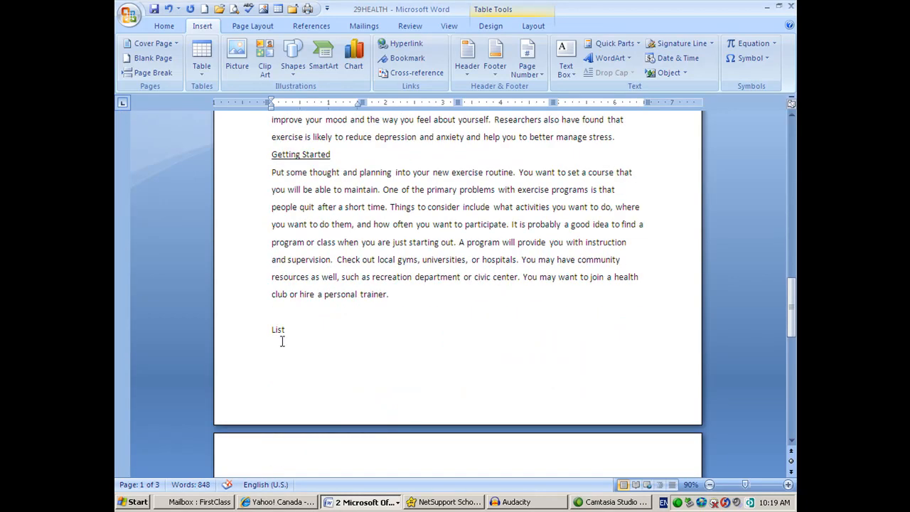
click(251, 339)
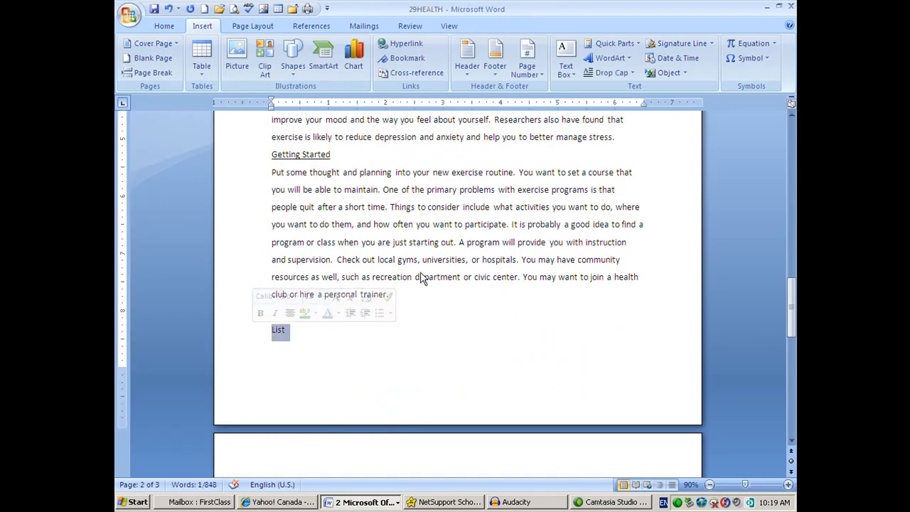
click(266, 327)
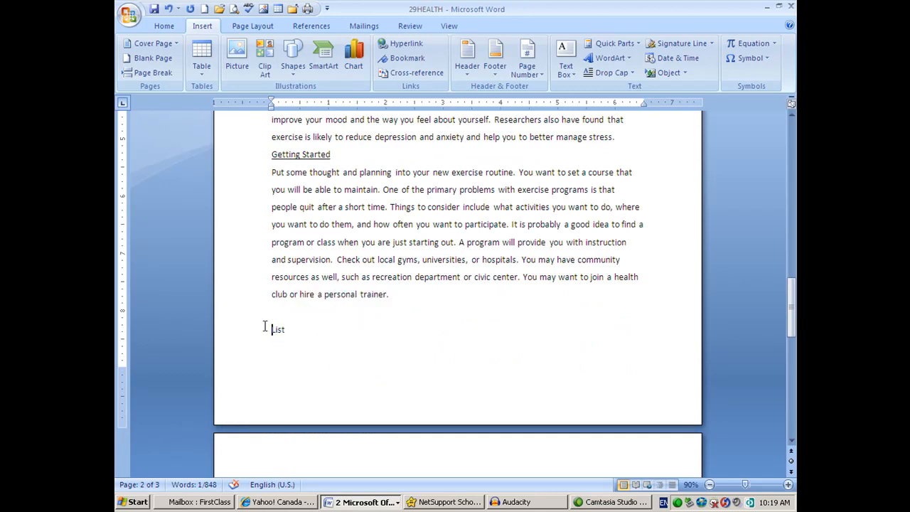
text(Ba)
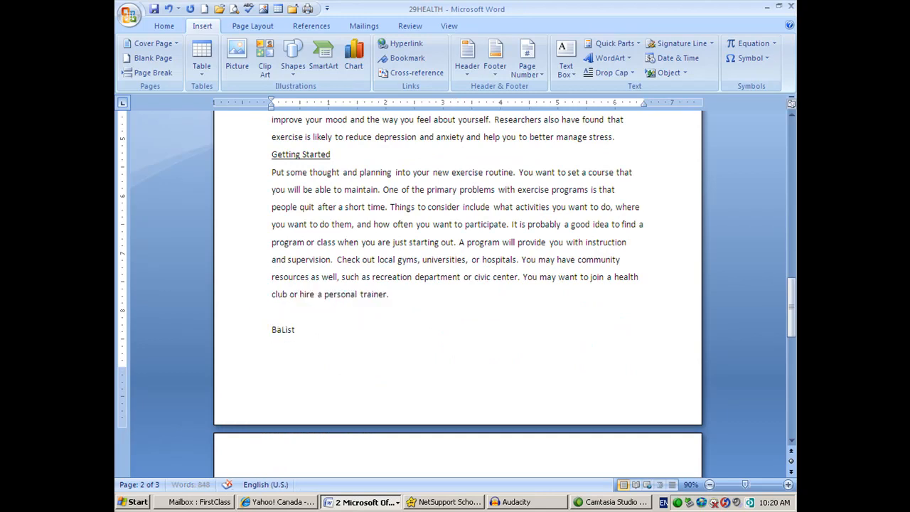
text(ck to)
key(Delete)
text(l)
Hyperlink the Back to list text on page two to the list bookmark in this document, and follow the link to test it.
click(247, 337)
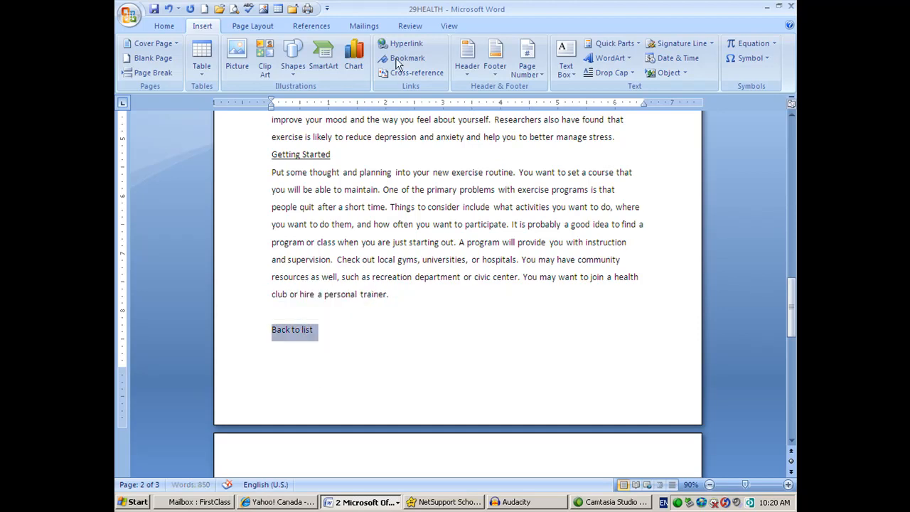
click(405, 45)
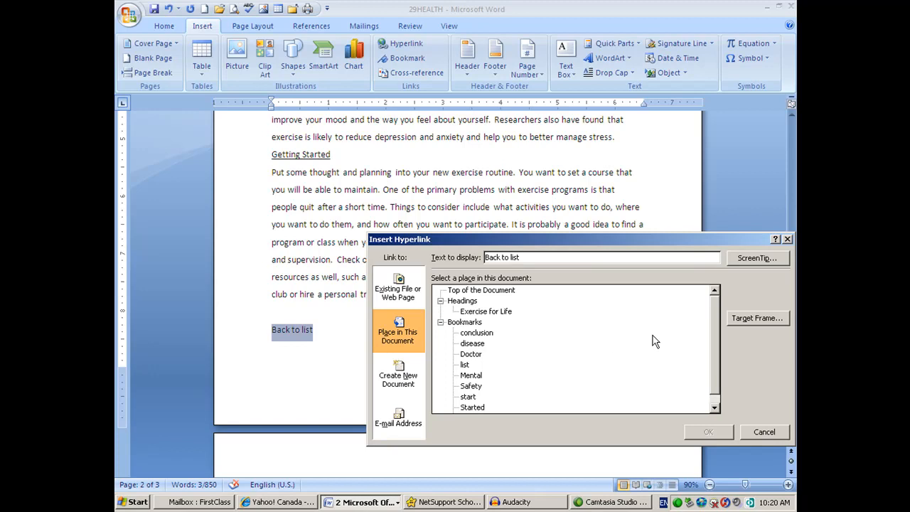
drag(715, 337, 711, 356)
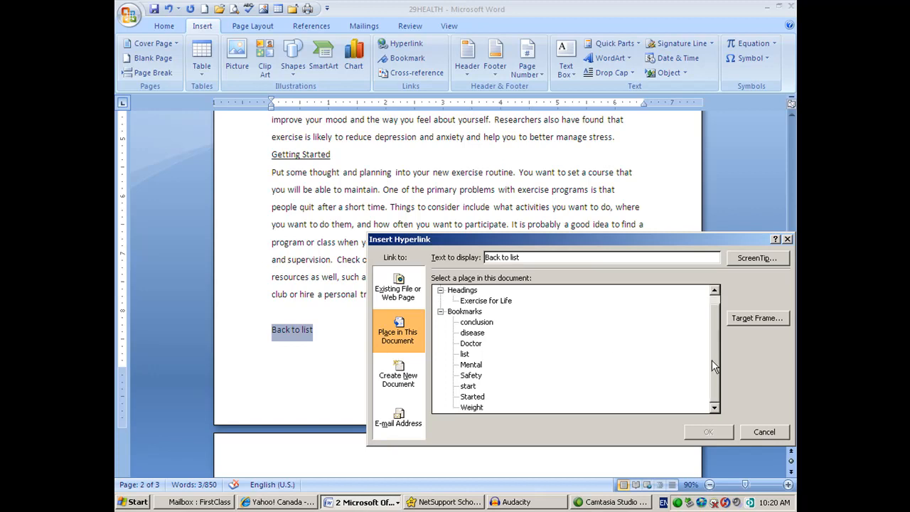
click(470, 355)
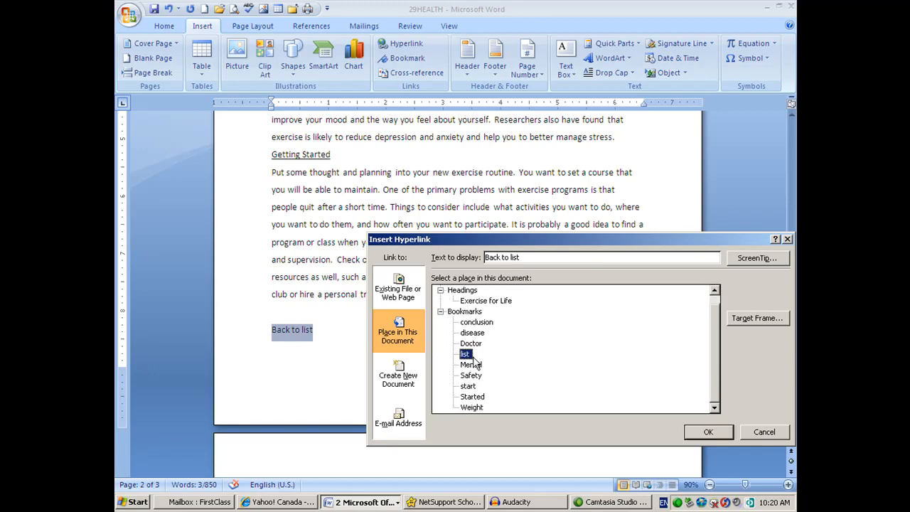
click(704, 432)
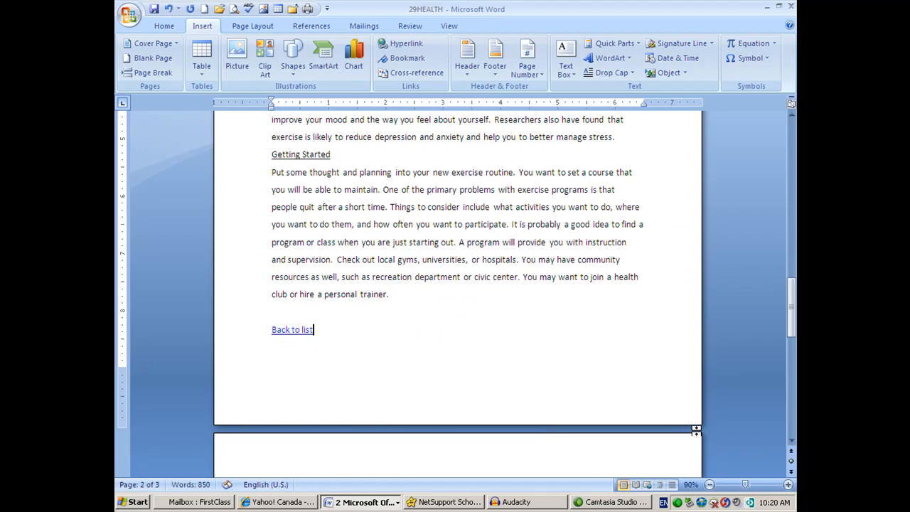
ctrl+click(301, 331)
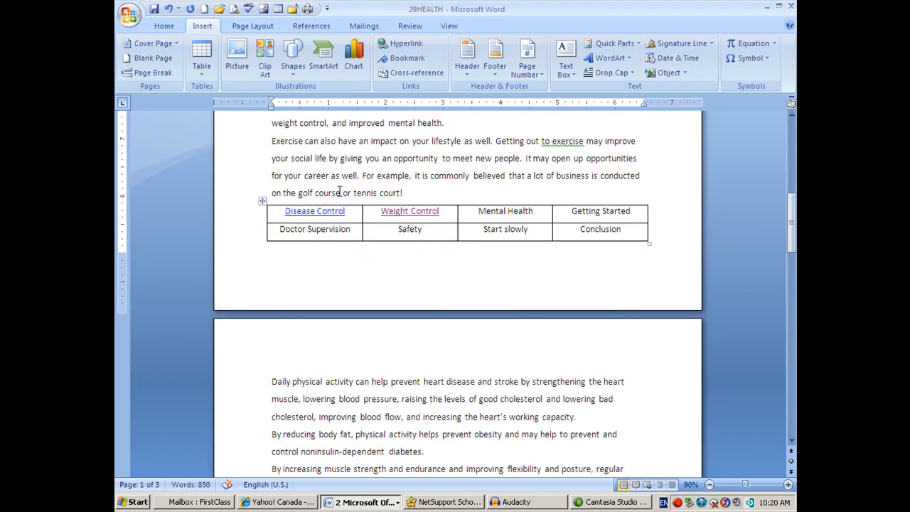
Copy the Back to list link from page two and paste it over the word "list" at the end of page three.
scroll(306, 388, down, 10)
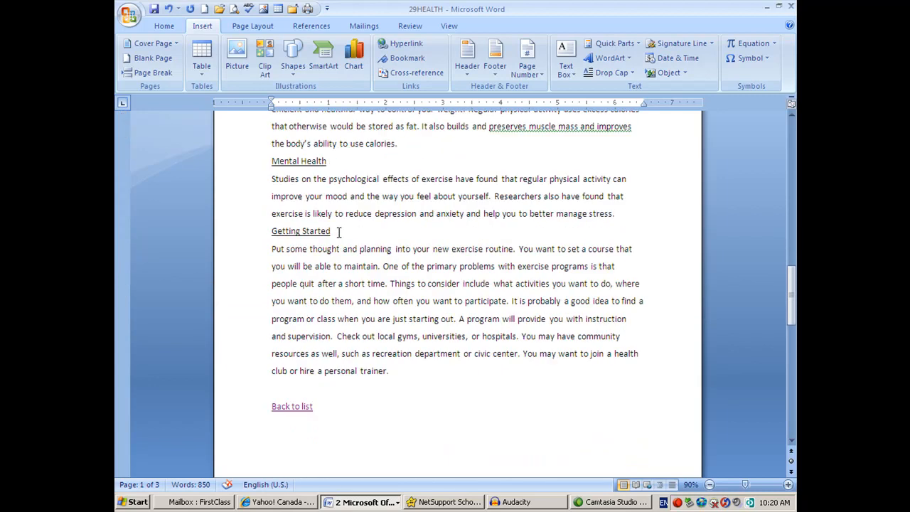
click(256, 355)
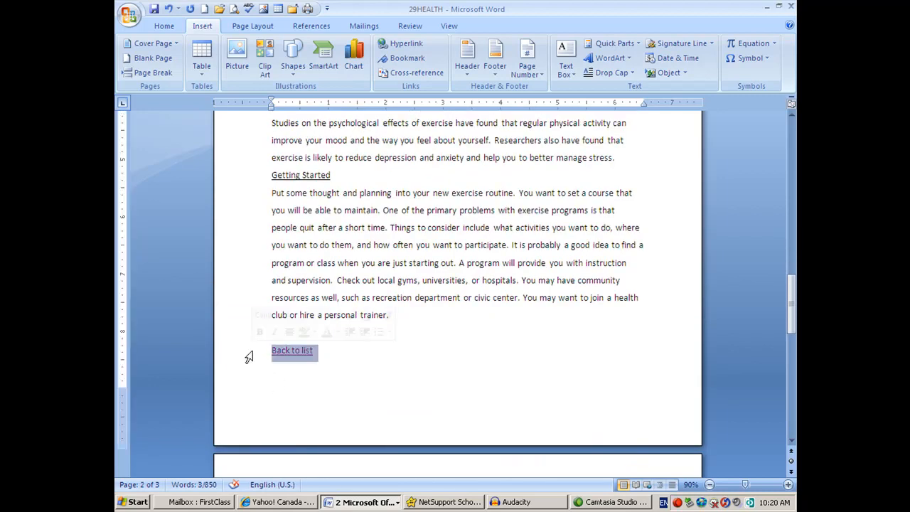
click(162, 26)
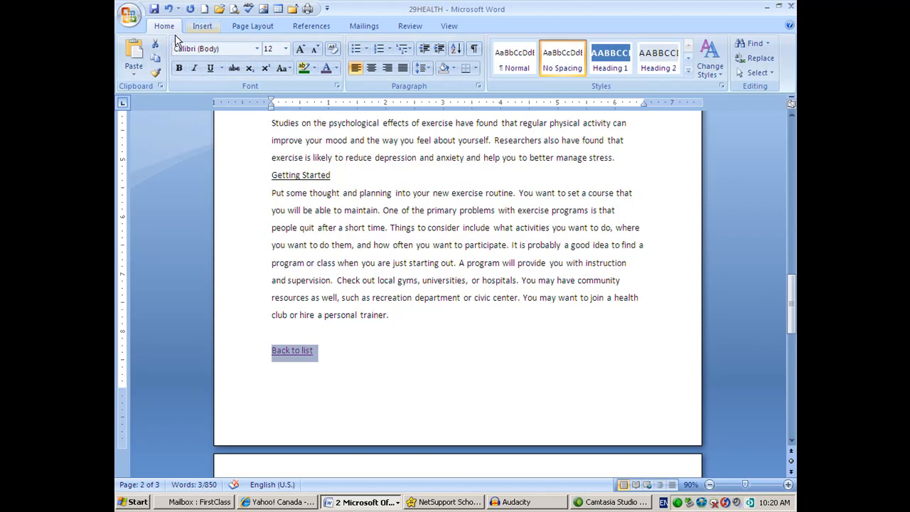
click(158, 64)
scroll(302, 315, down, 12)
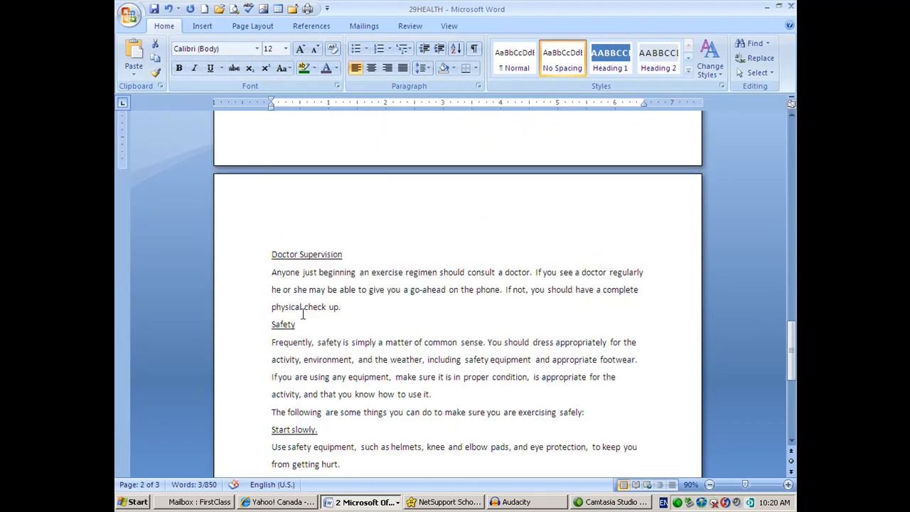
scroll(302, 315, down, 1)
click(241, 376)
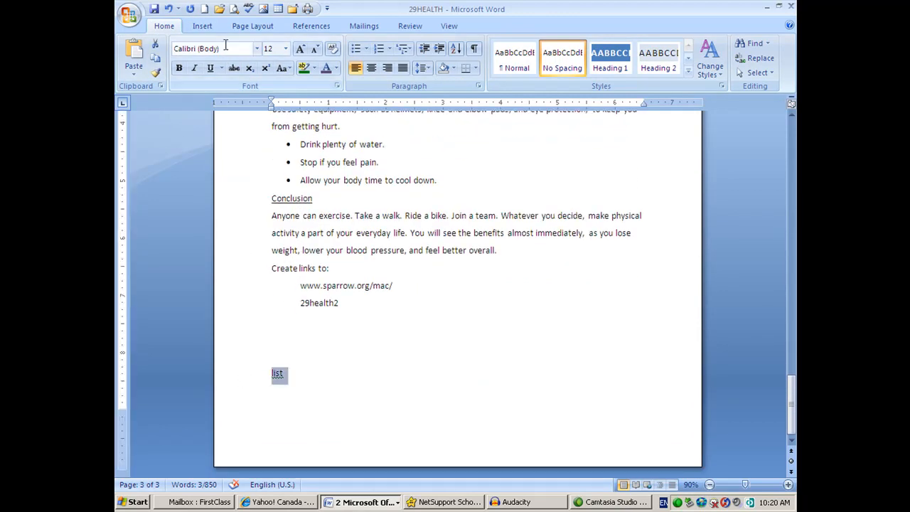
click(135, 60)
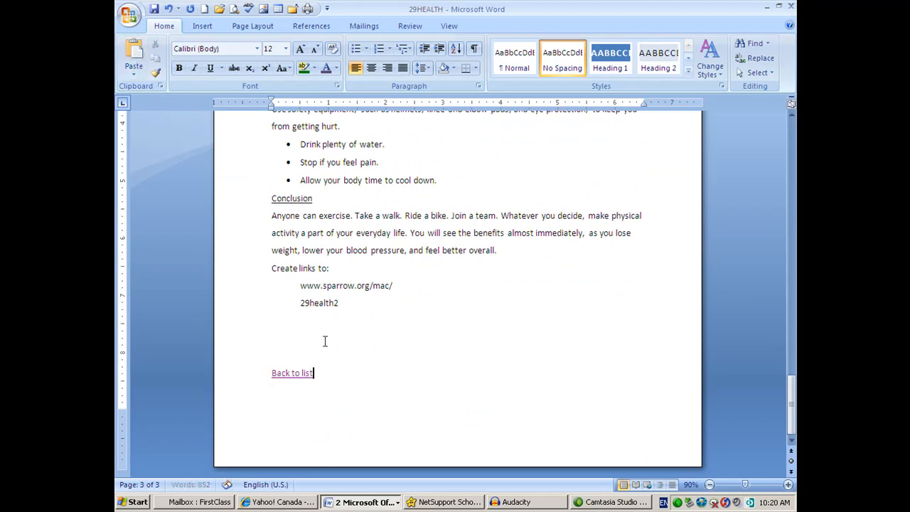
scroll(305, 370, up, 12)
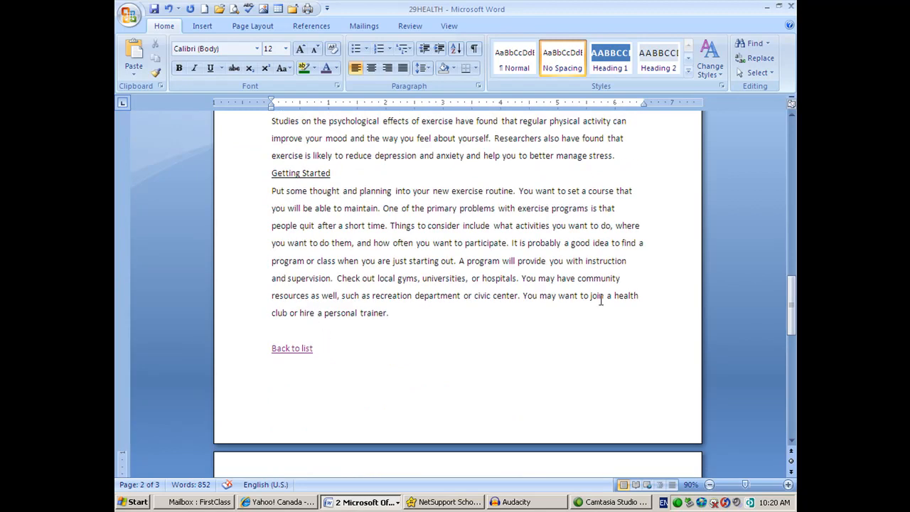
scroll(600, 300, up, 15)
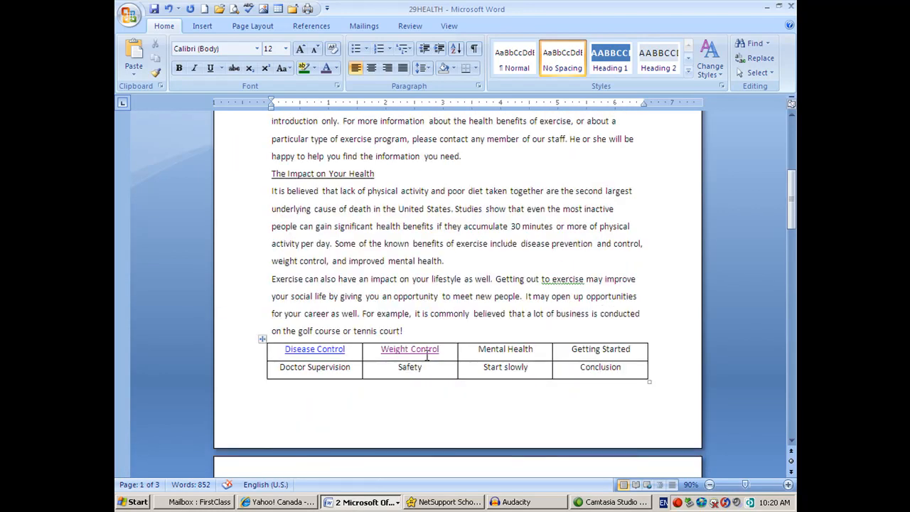
scroll(507, 336, down, 12)
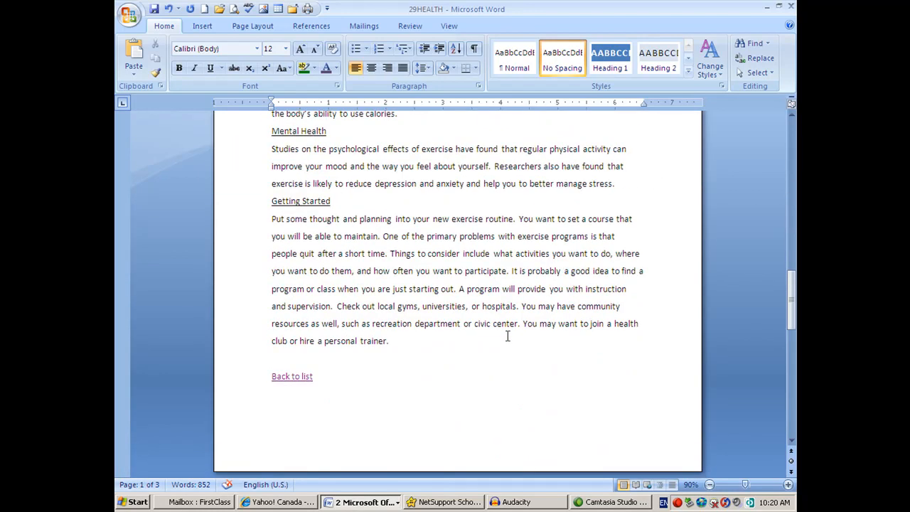
scroll(508, 335, down, 14)
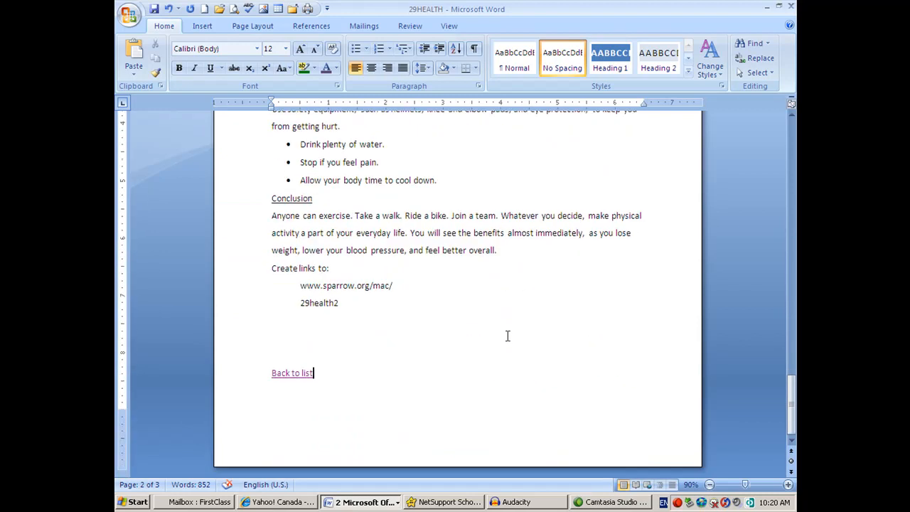
scroll(508, 336, up, 3)
scroll(507, 336, down, 1)
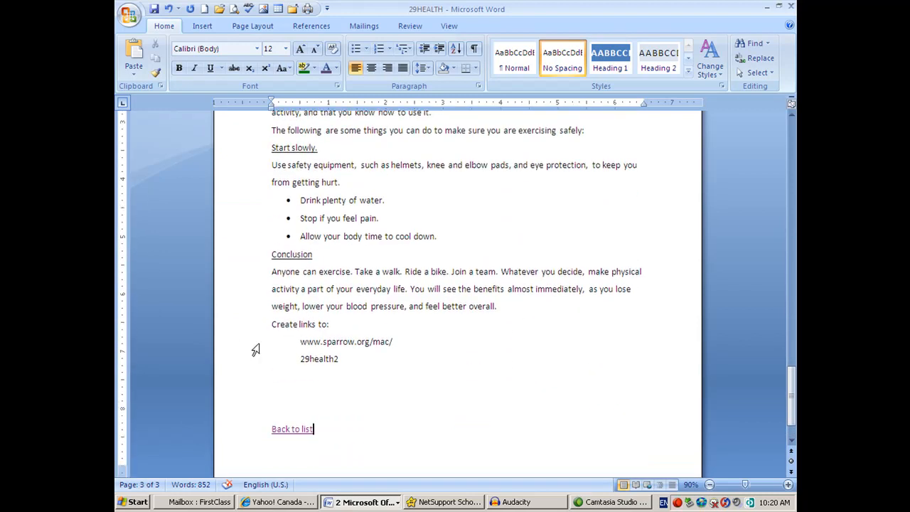
click(255, 347)
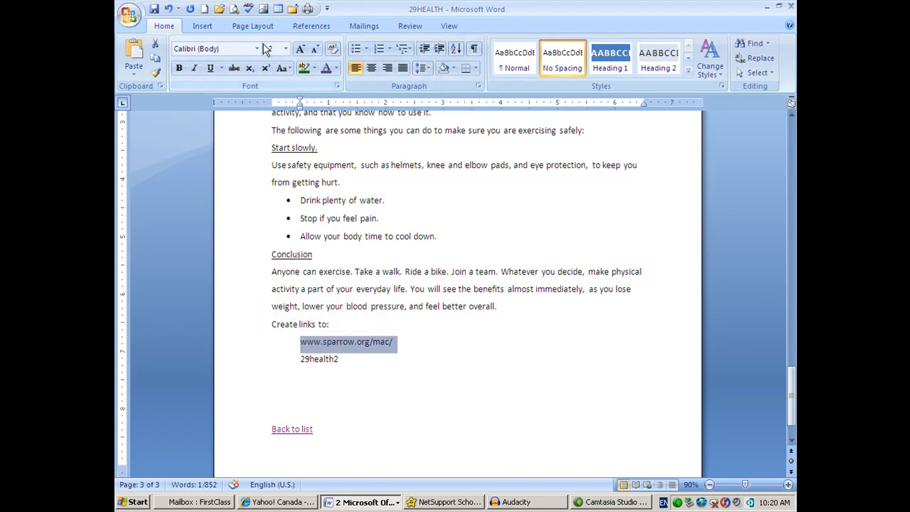
click(210, 26)
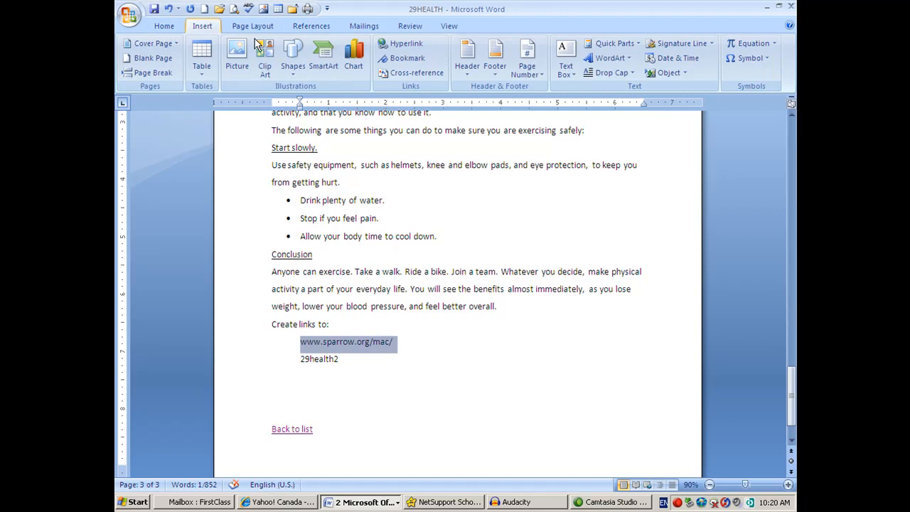
click(396, 45)
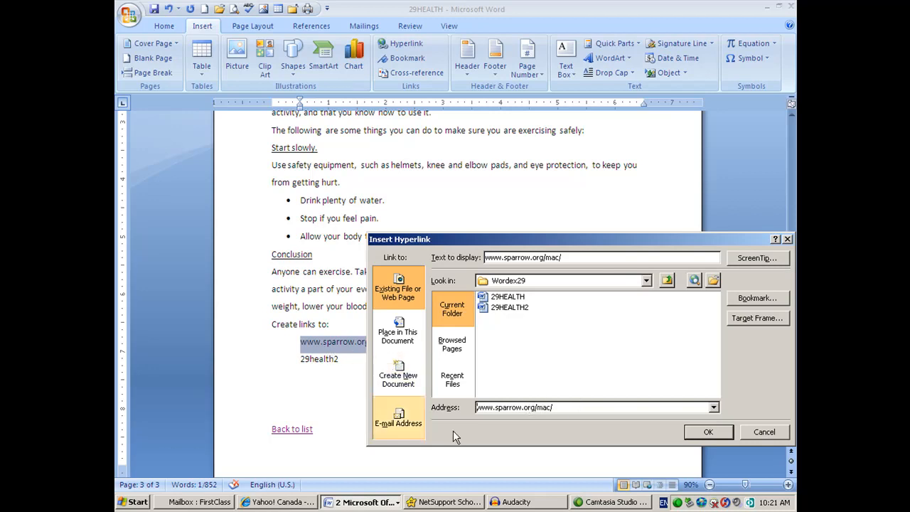
click(708, 433)
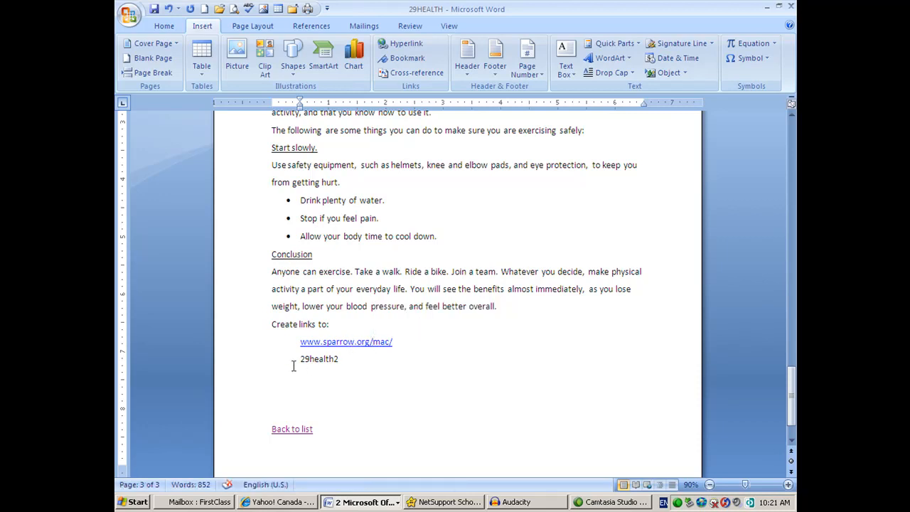
Hyperlink the 29health2 line on page three to the existing file 29HEALTH2 in the Wordex29 folder, and follow the link to test it.
click(246, 363)
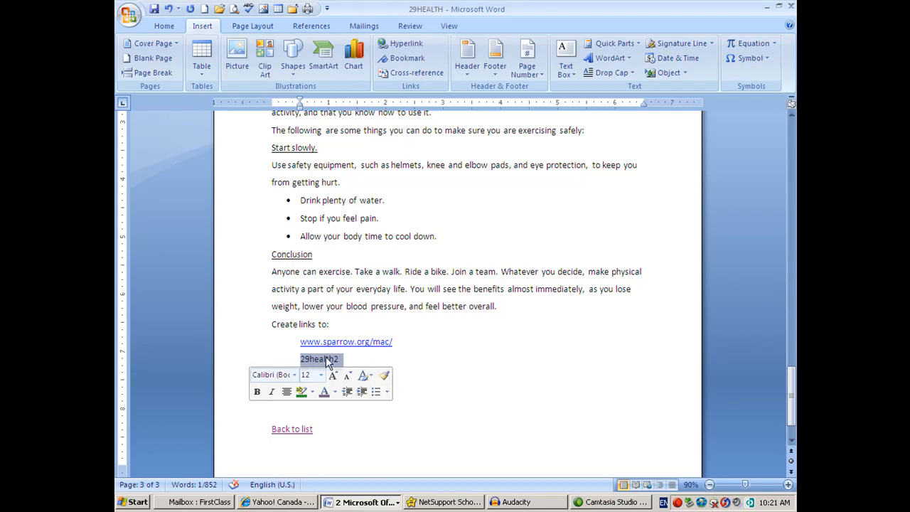
click(406, 44)
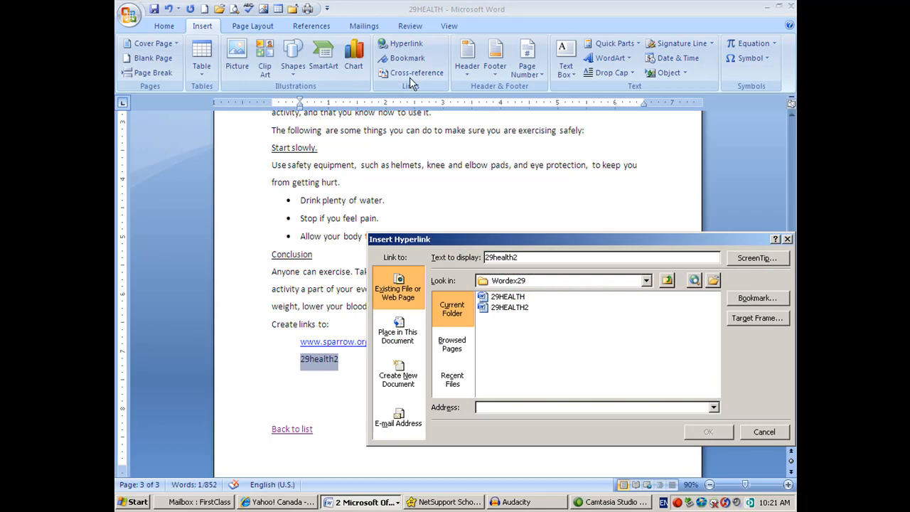
click(399, 335)
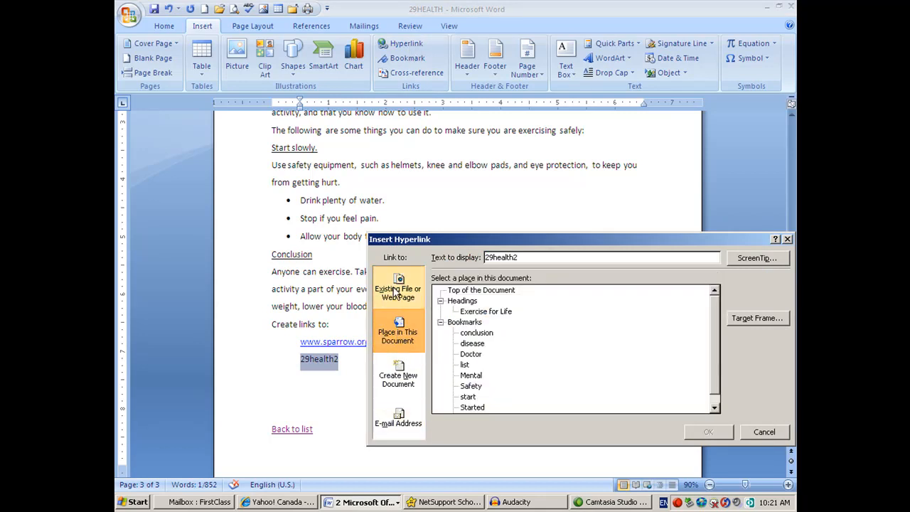
click(396, 294)
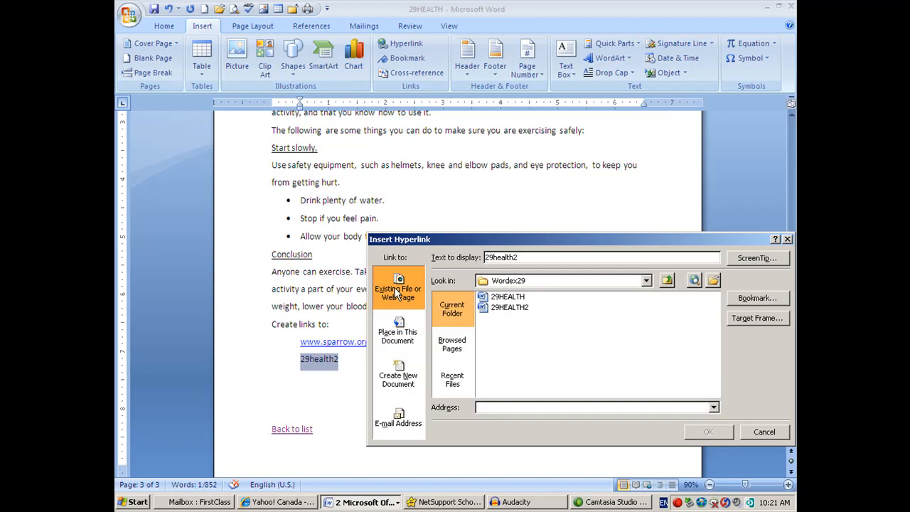
click(511, 310)
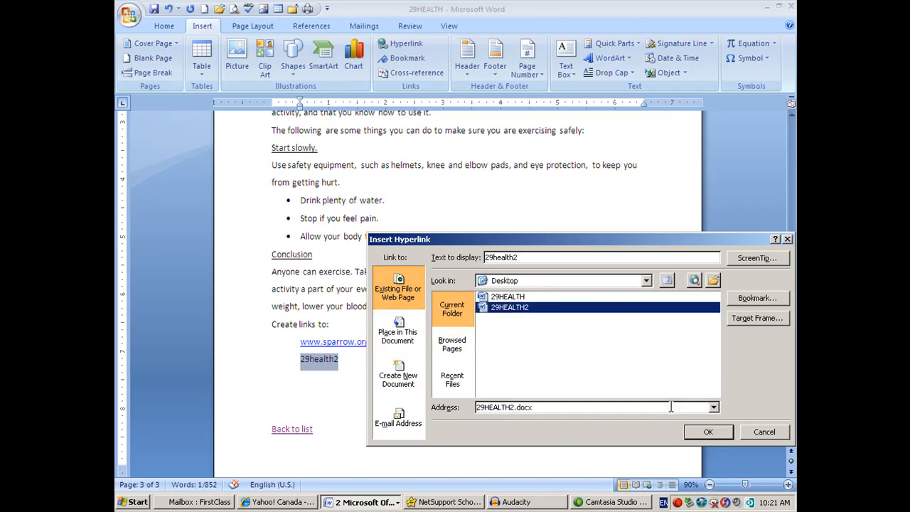
click(709, 433)
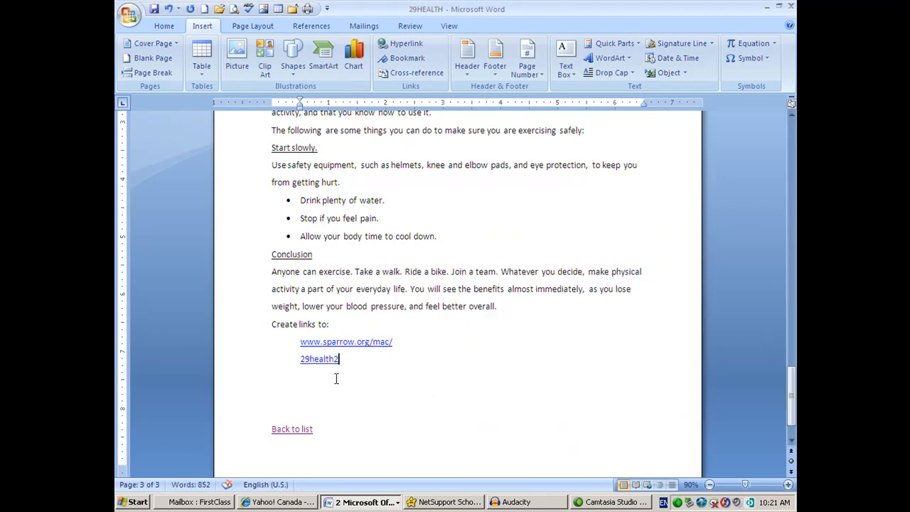
mouse_move(331, 369)
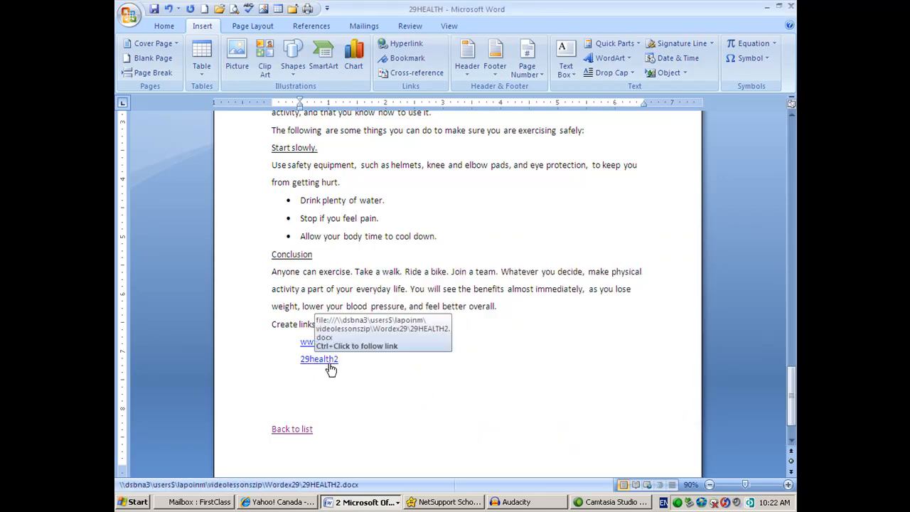
ctrl+click(324, 363)
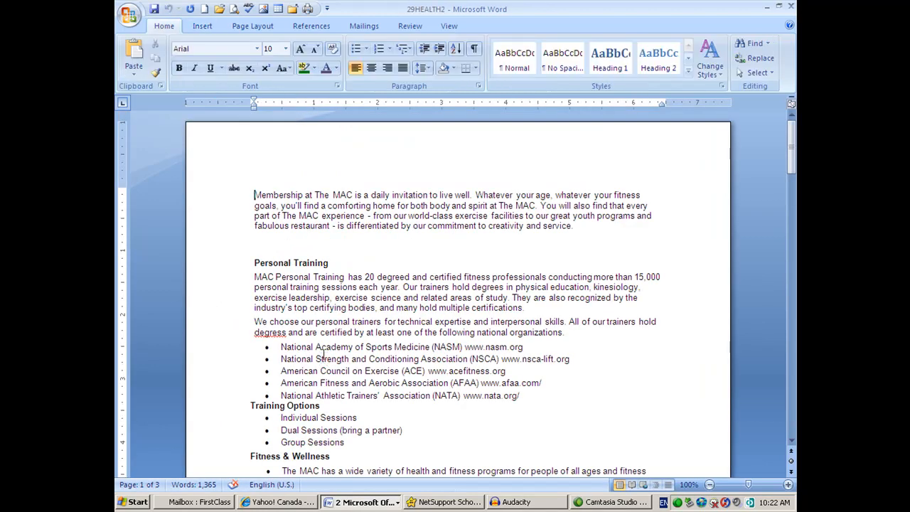
Hyperlink the closing line "For more information on starting a healthy lifestyle click here." in 29HEALTH2 to the existing file 29HEALTH.
scroll(323, 353, down, 20)
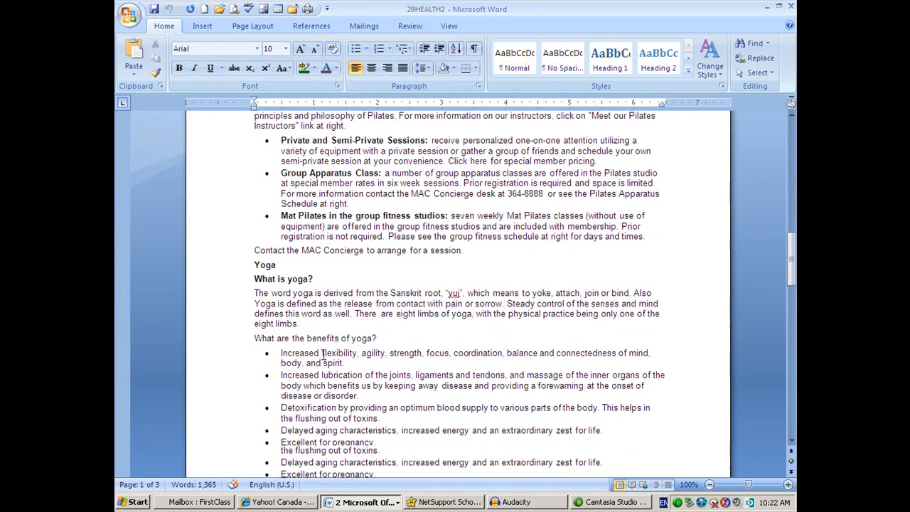
scroll(324, 353, down, 15)
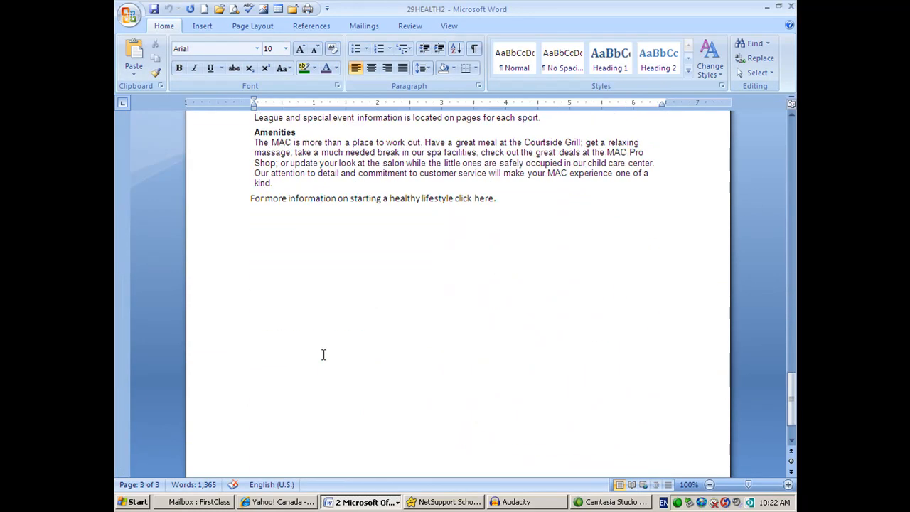
scroll(324, 354, up, 2)
click(222, 267)
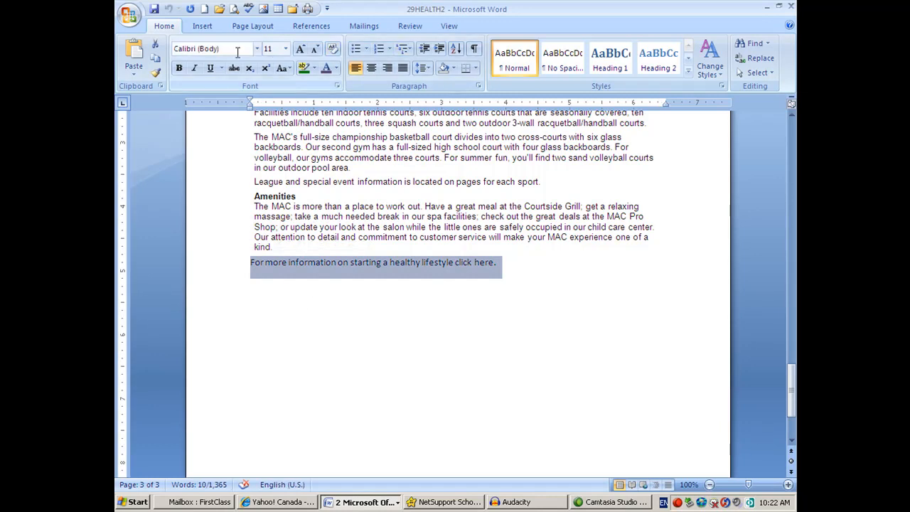
click(202, 25)
click(407, 45)
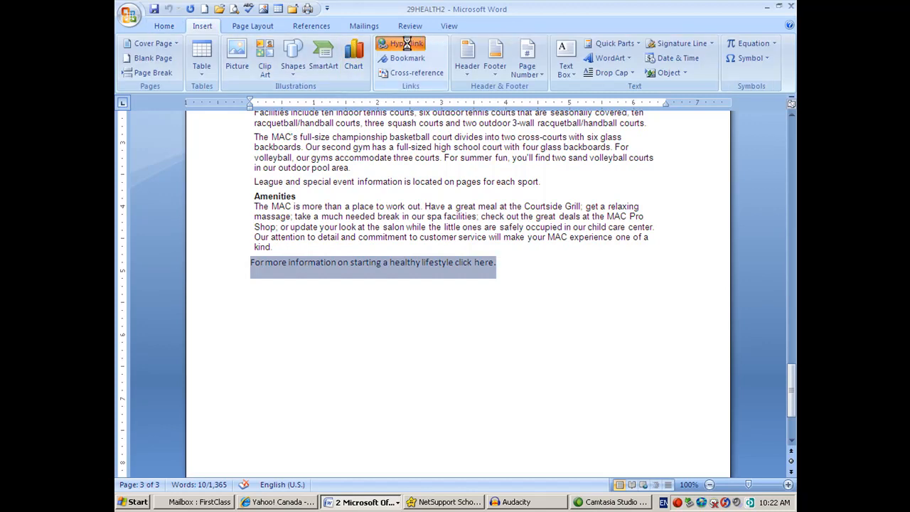
click(503, 296)
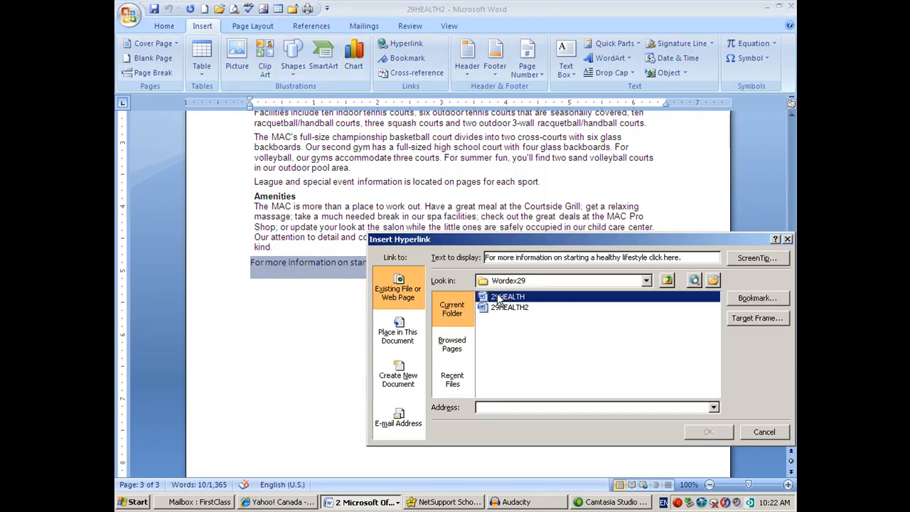
click(708, 432)
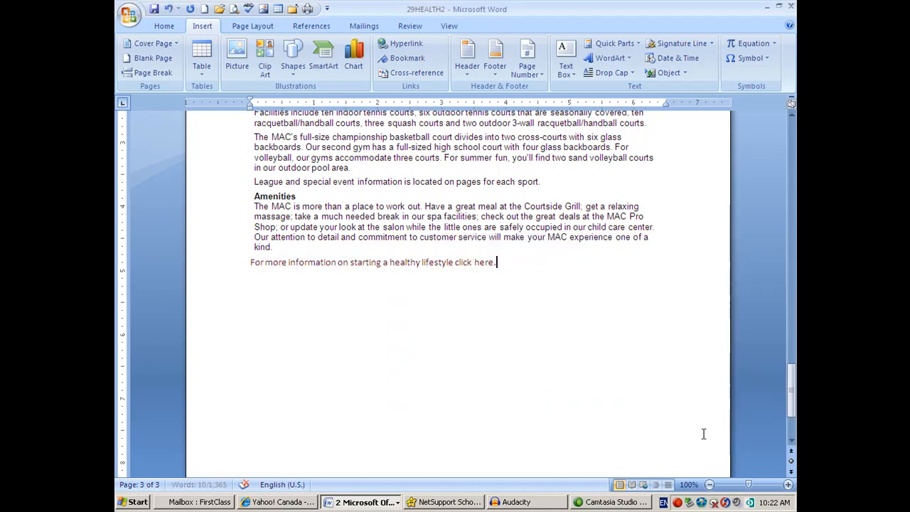
Follow the healthy lifestyle link to test it, and view the links at the end of page three in 29HEALTH.
ctrl+click(296, 263)
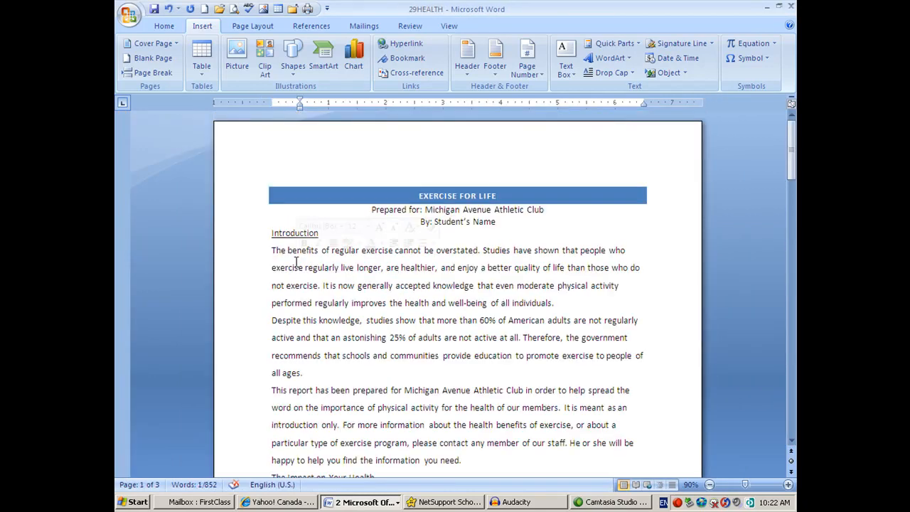
scroll(297, 263, down, 15)
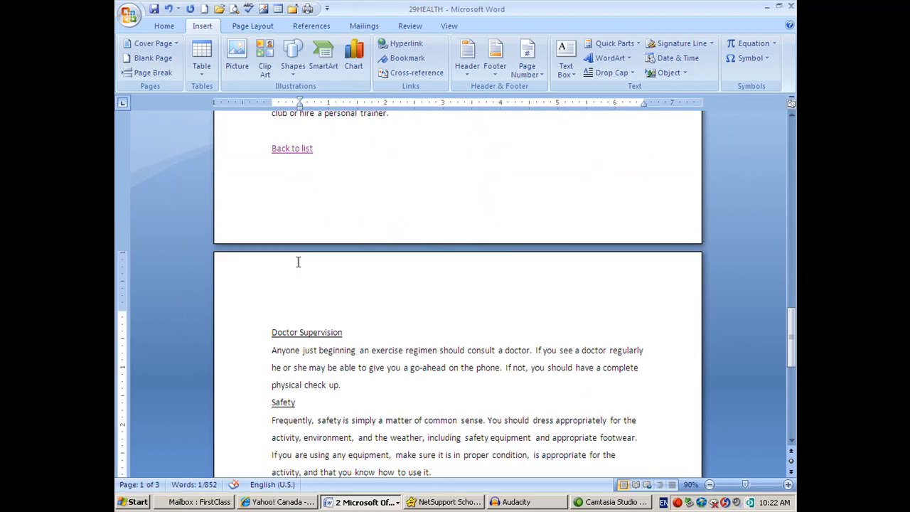
scroll(298, 262, down, 8)
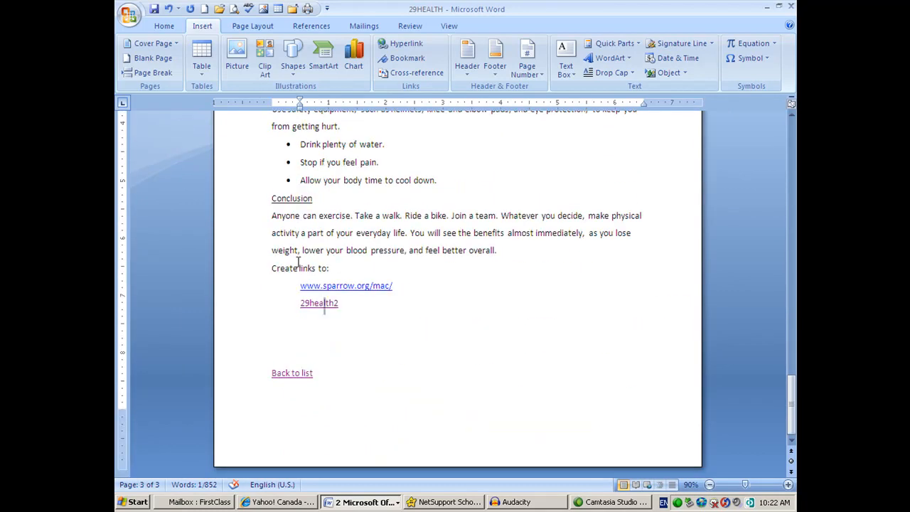